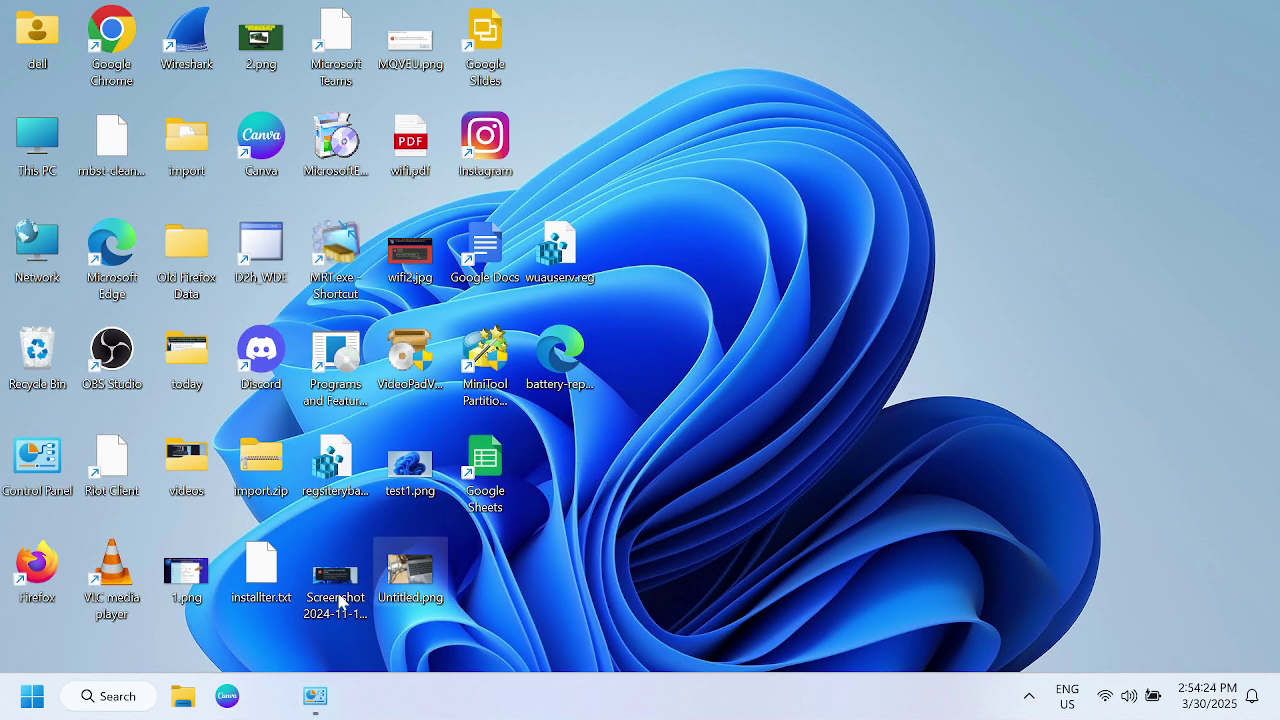
- Bring up the Network Connections window and open the properties of the Ethernet adapter
left_click(315, 696)
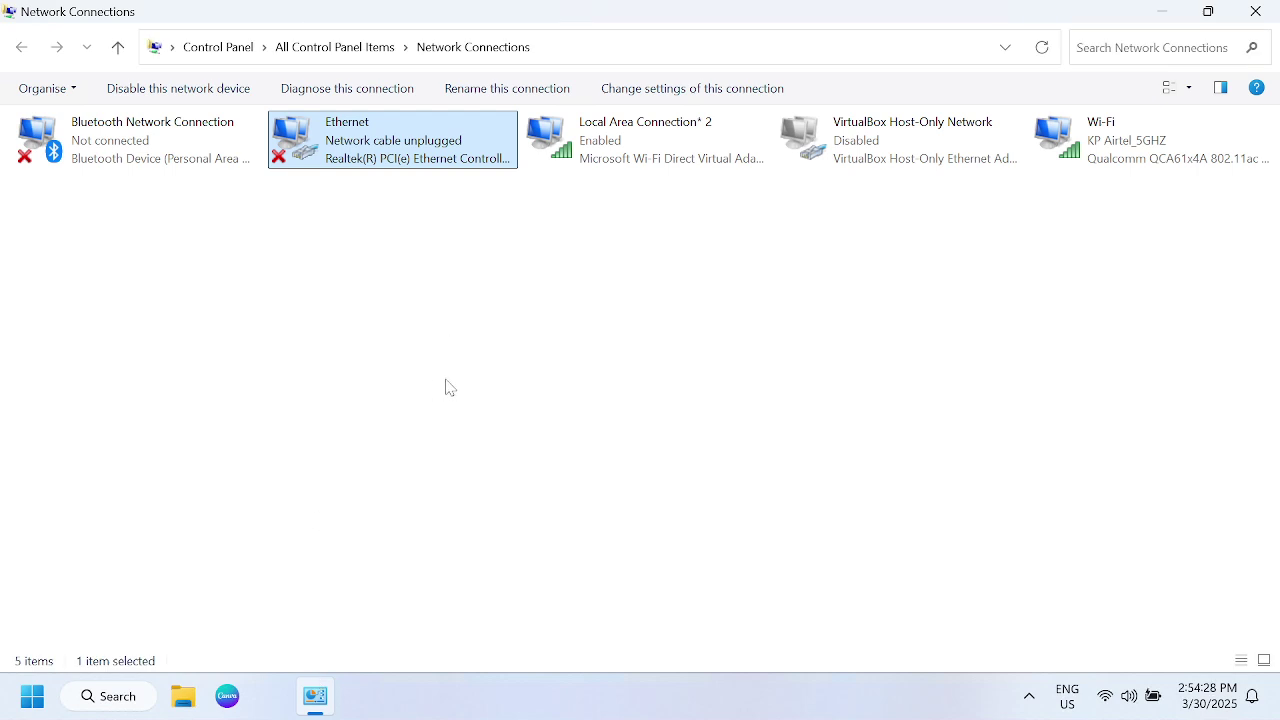
left_click(350, 284)
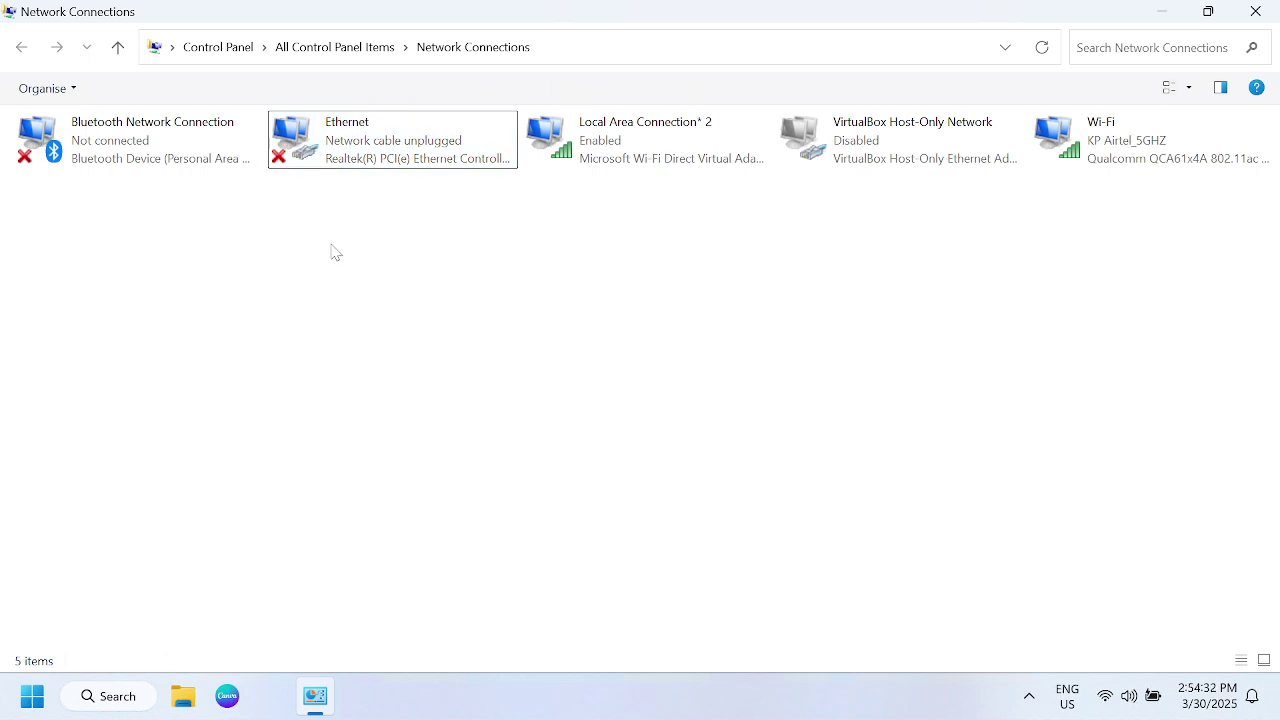
left_click(400, 162)
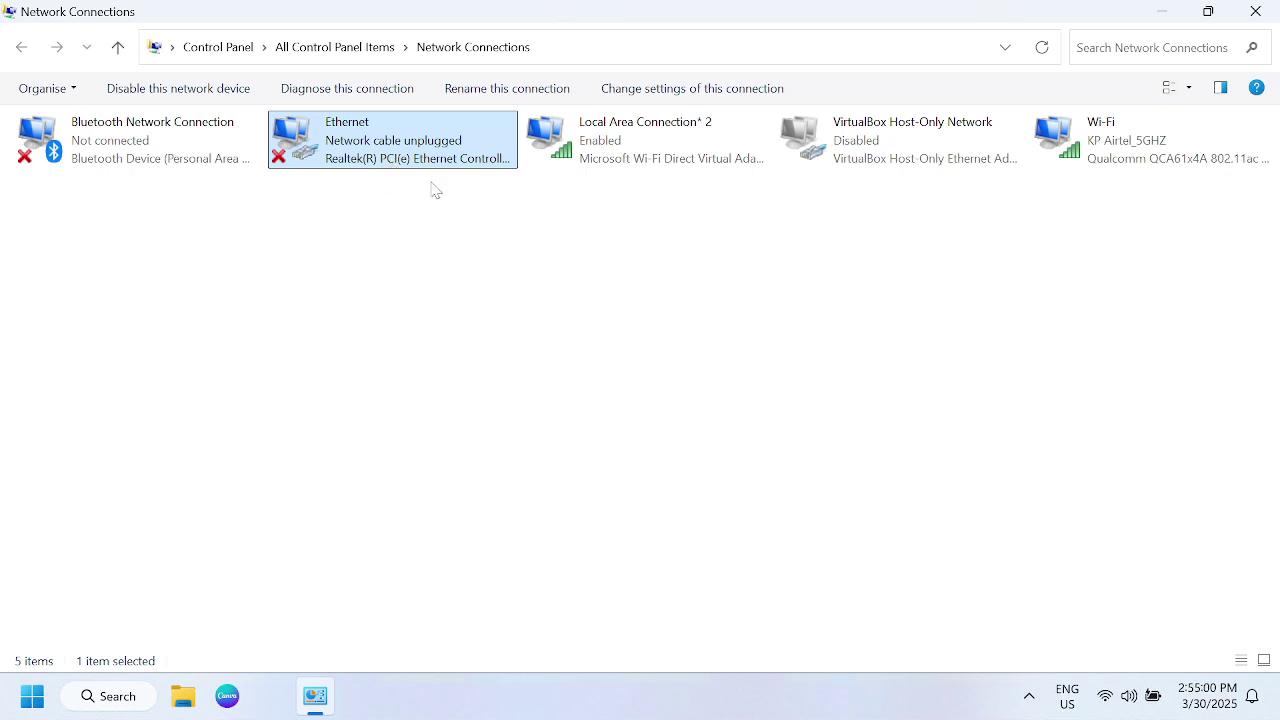
left_click(383, 217)
left_click(368, 158)
right_click(367, 156)
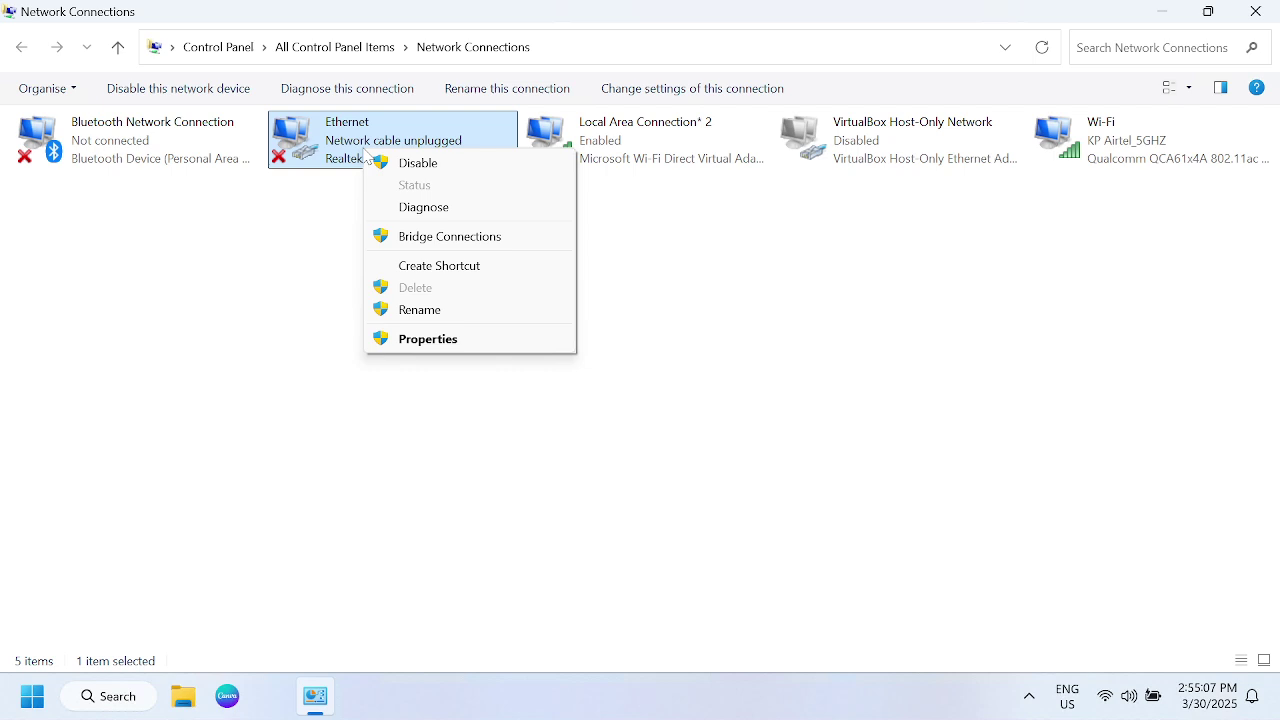
left_click(428, 341)
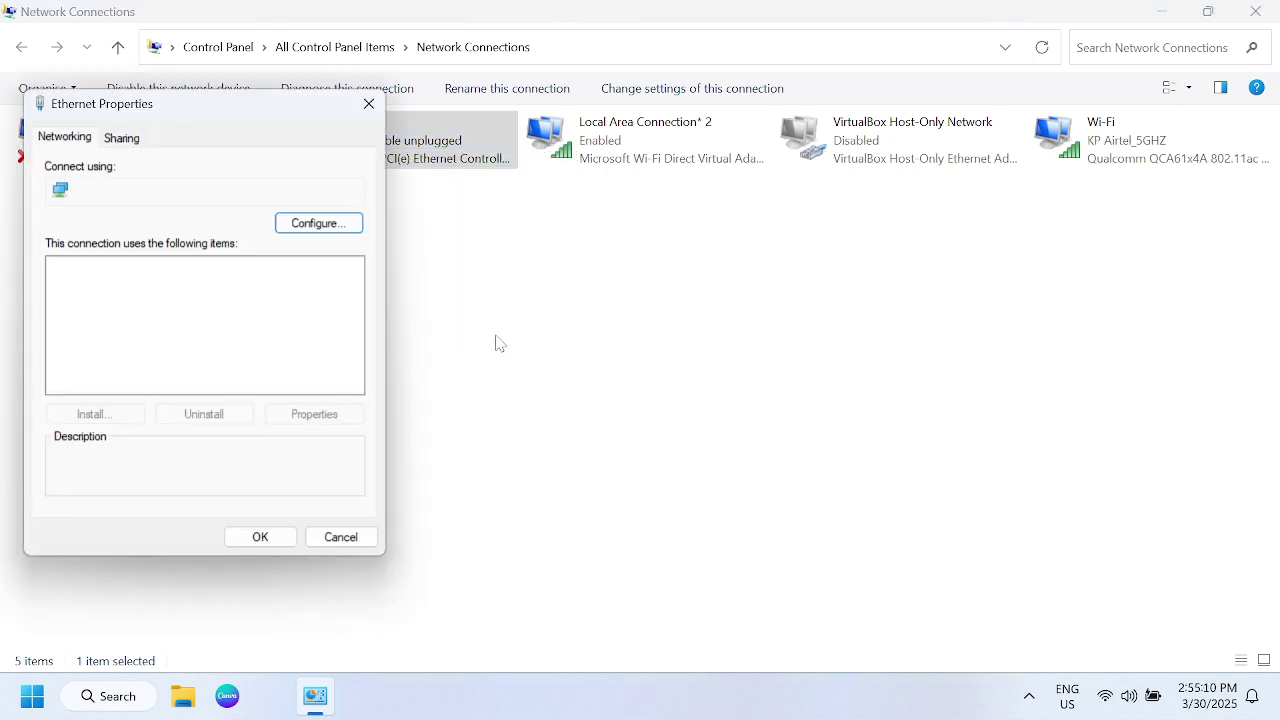
left_click_drag(286, 112, 544, 134)
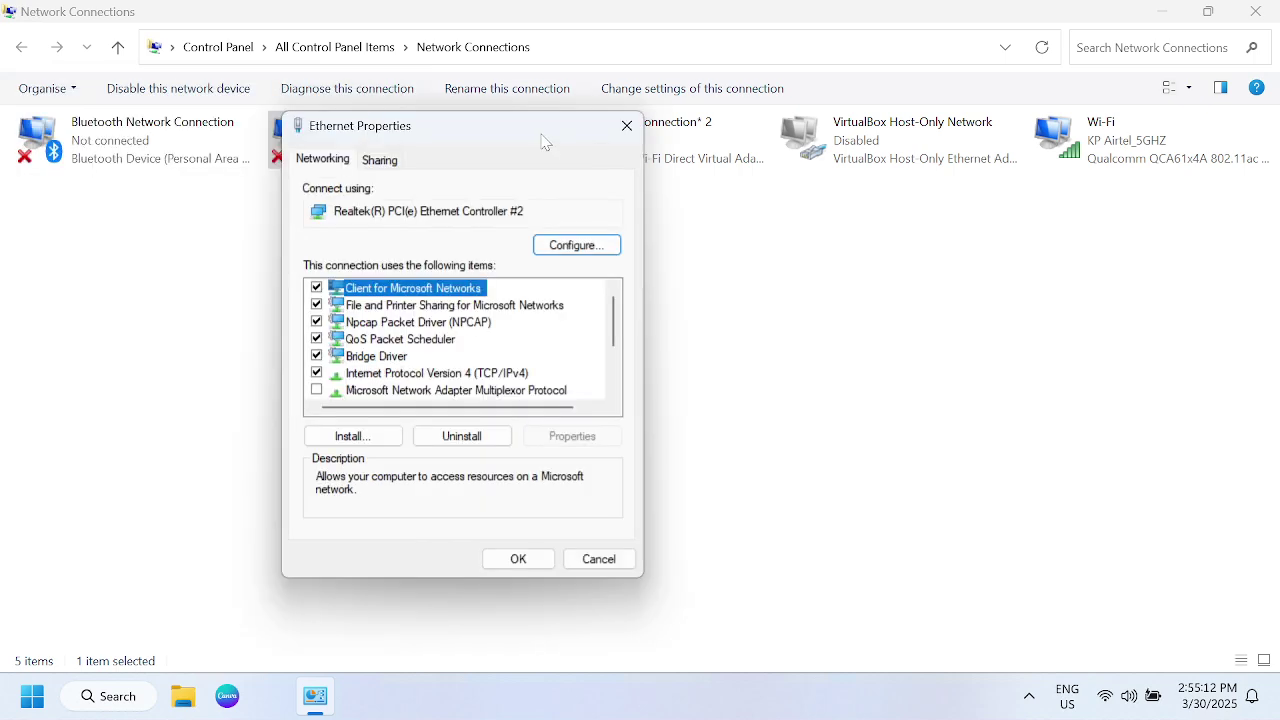
- Set the Ethernet adapter's Internet Protocol Version 4 (TCP/IPv4) to obtain its IP address and DNS server address automatically, and apply it
left_click(440, 375)
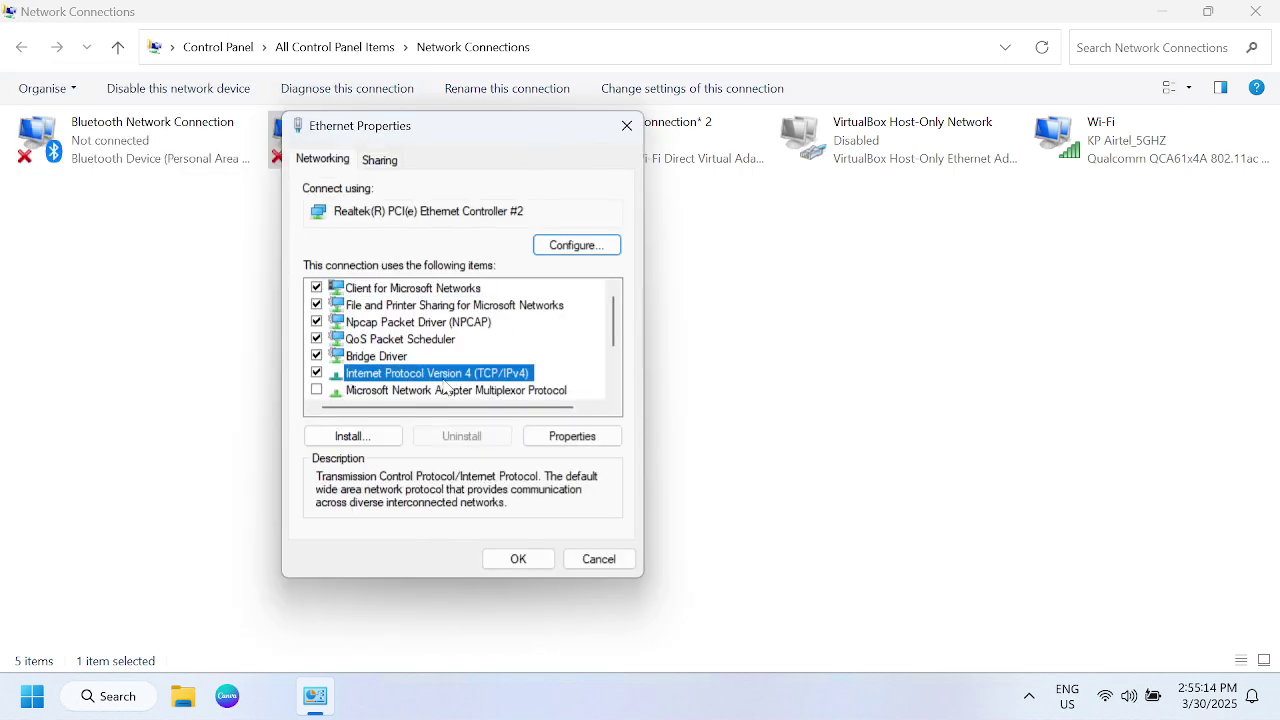
left_click(578, 442)
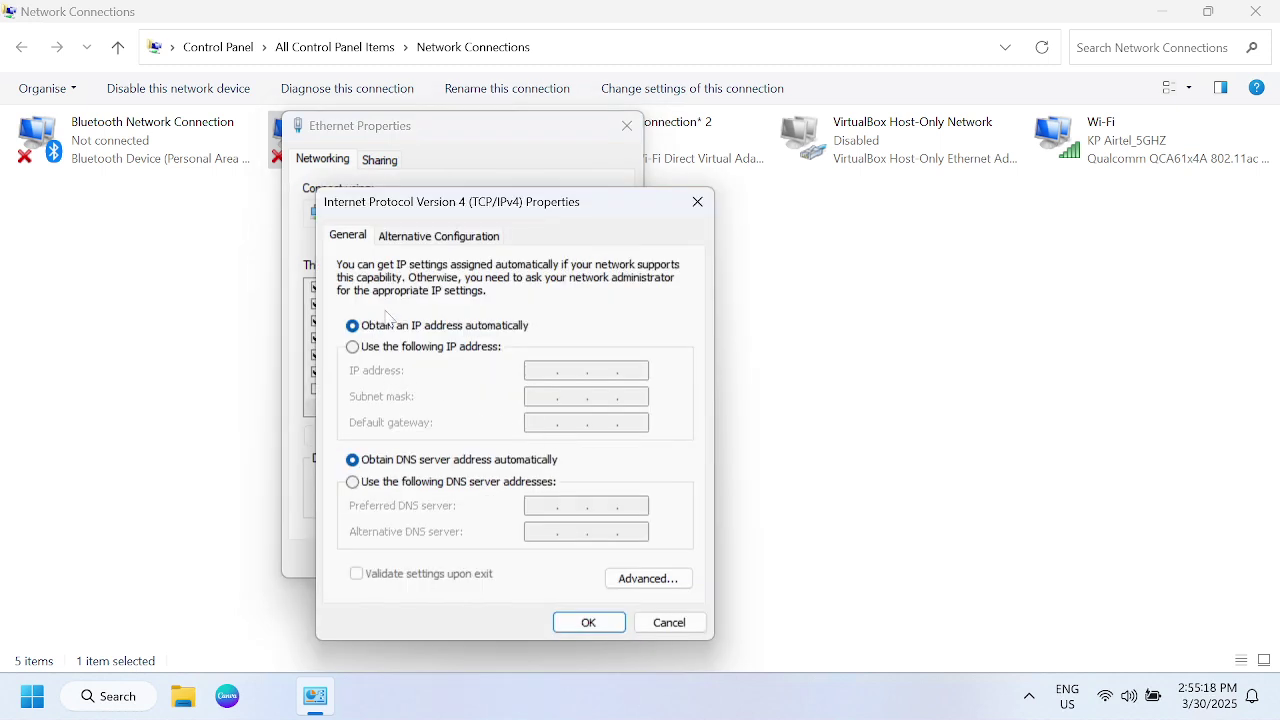
left_click_drag(621, 207, 627, 189)
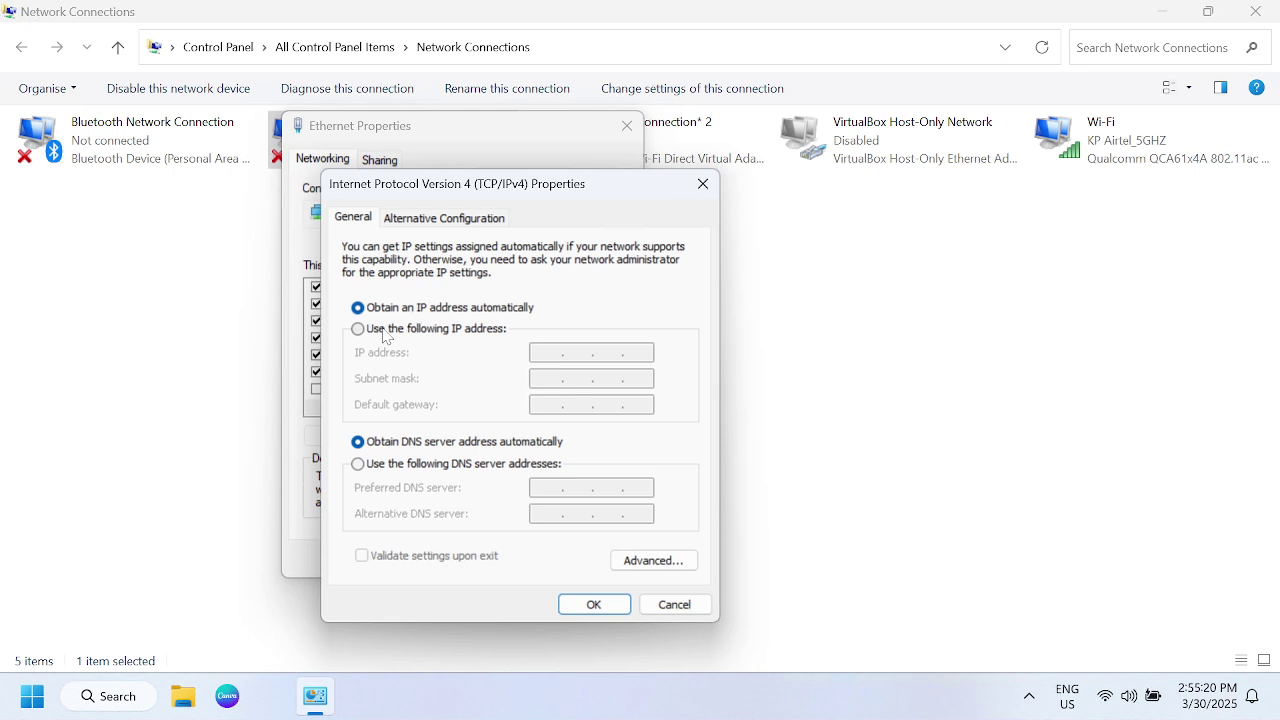
left_click(357, 328)
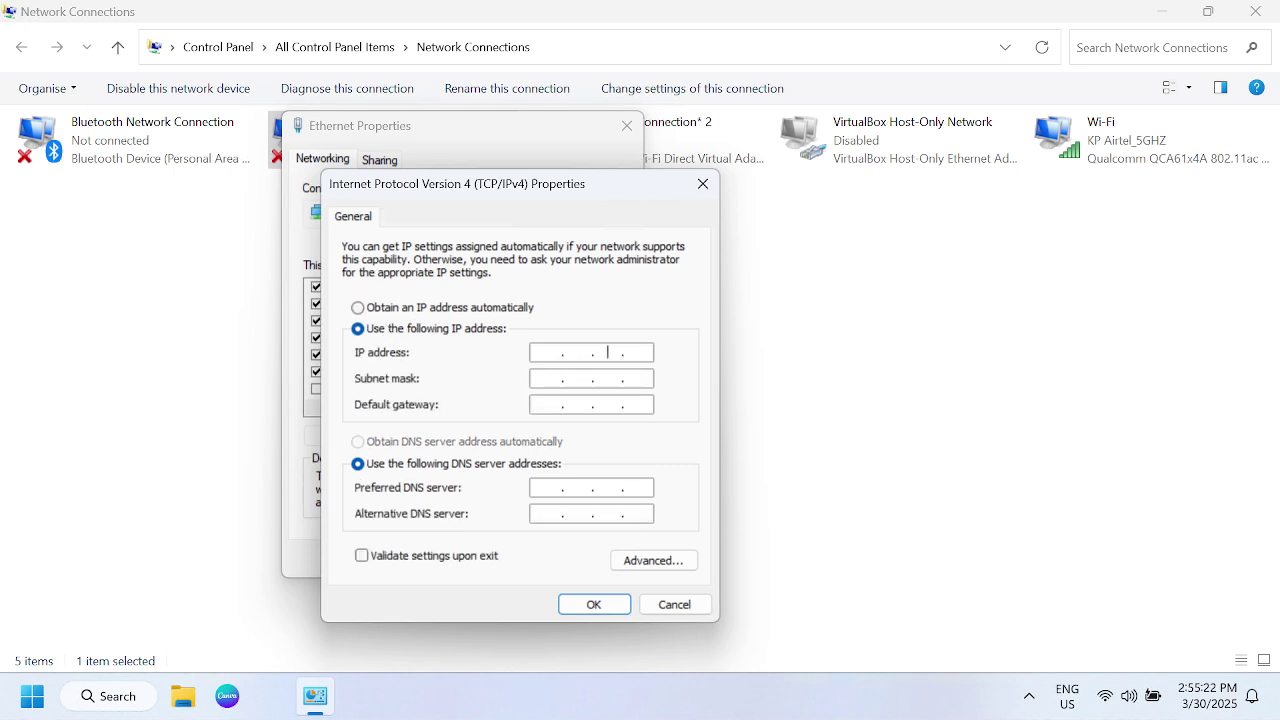
type("233.4")
left_click(372, 310)
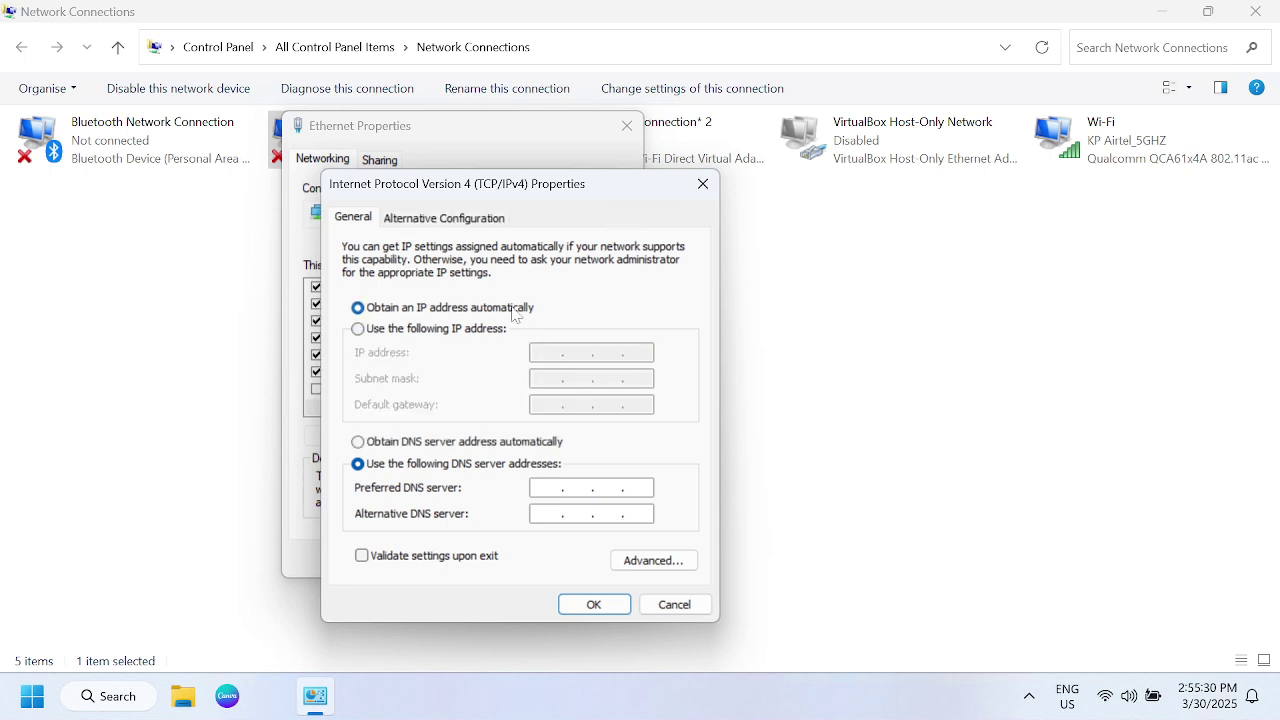
left_click(378, 445)
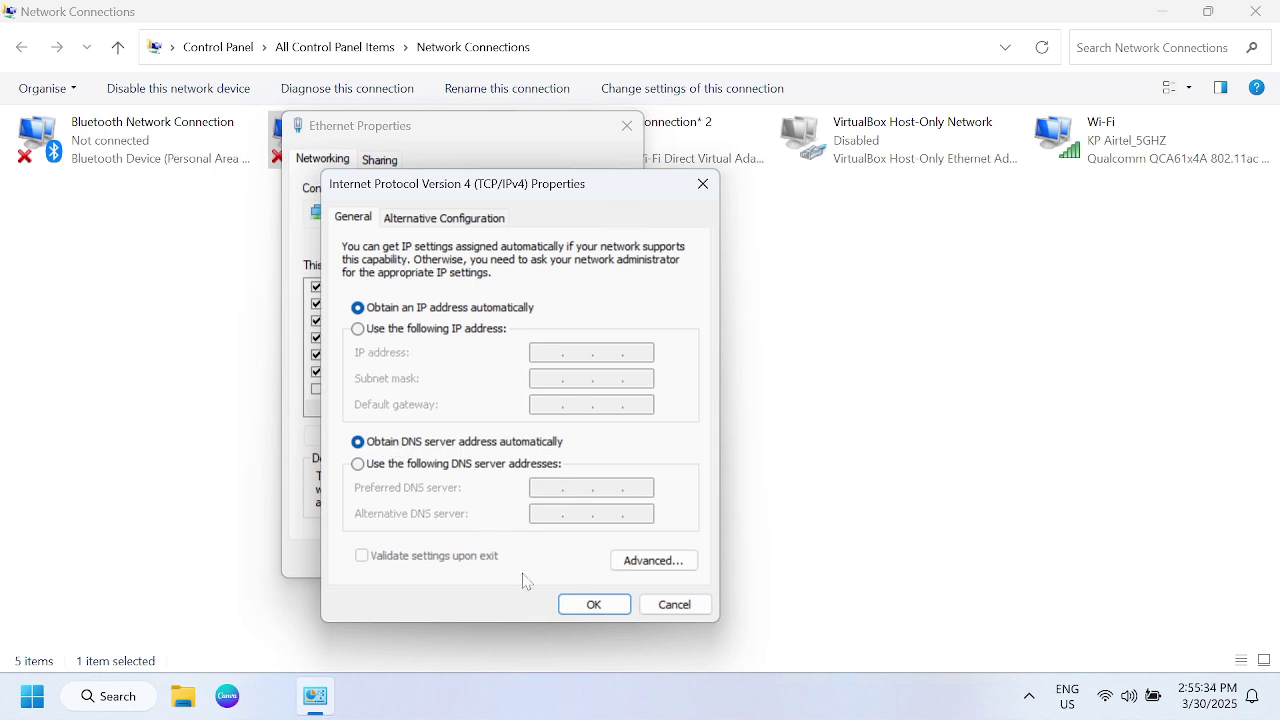
left_click(593, 604)
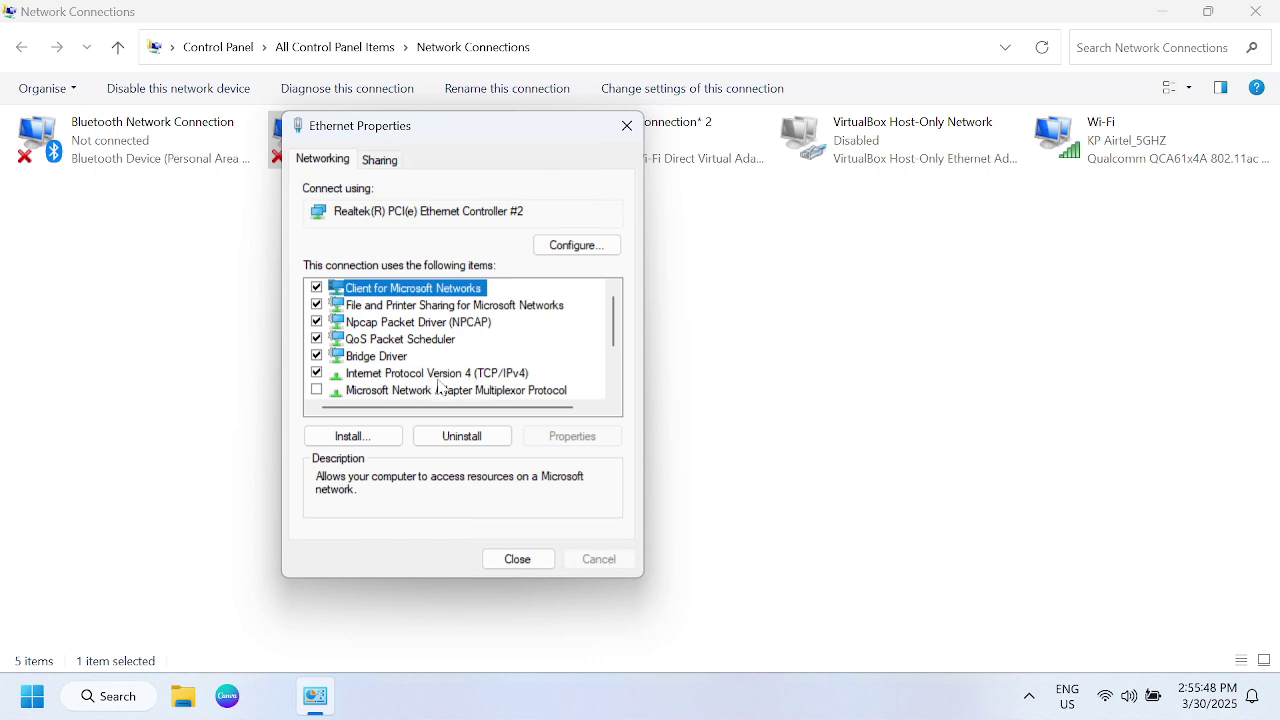
- Set the Ethernet adapter's IPv4 preferred DNS server to 8.8.8.8 and alternative to 8.8.4.4, then close its properties
left_click(436, 375)
left_click(584, 443)
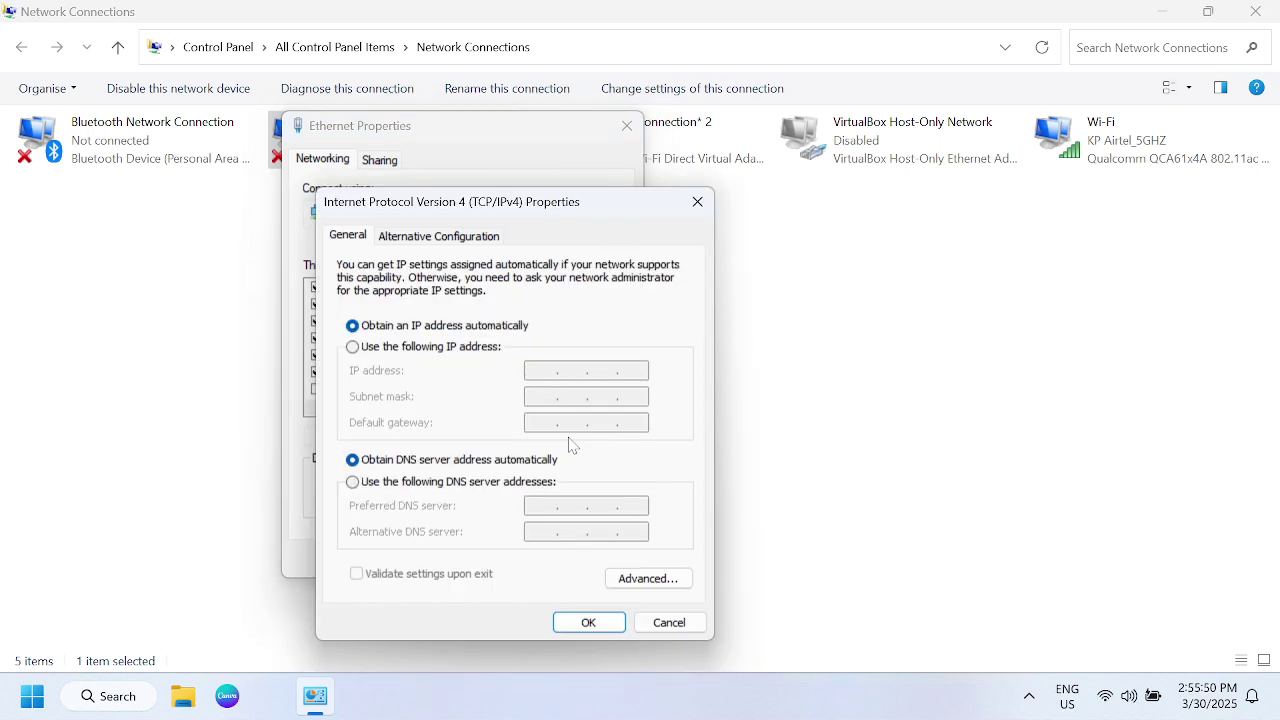
left_click(365, 484)
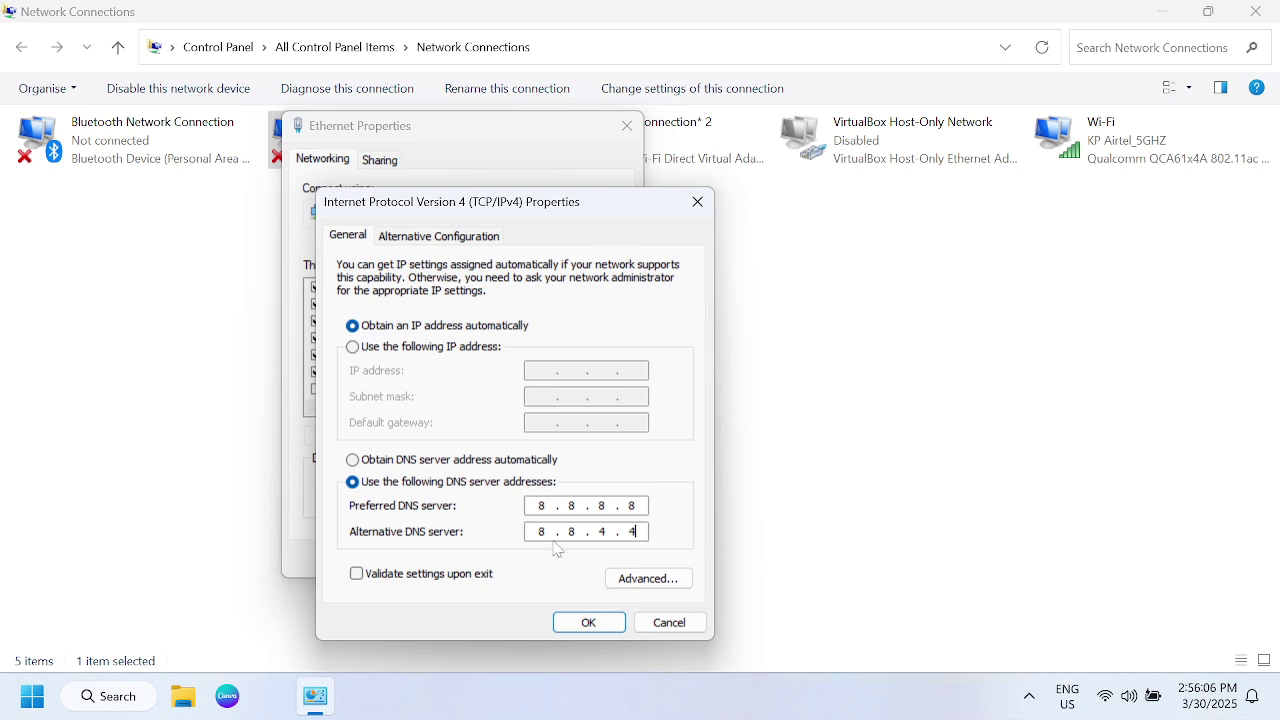
left_click(586, 622)
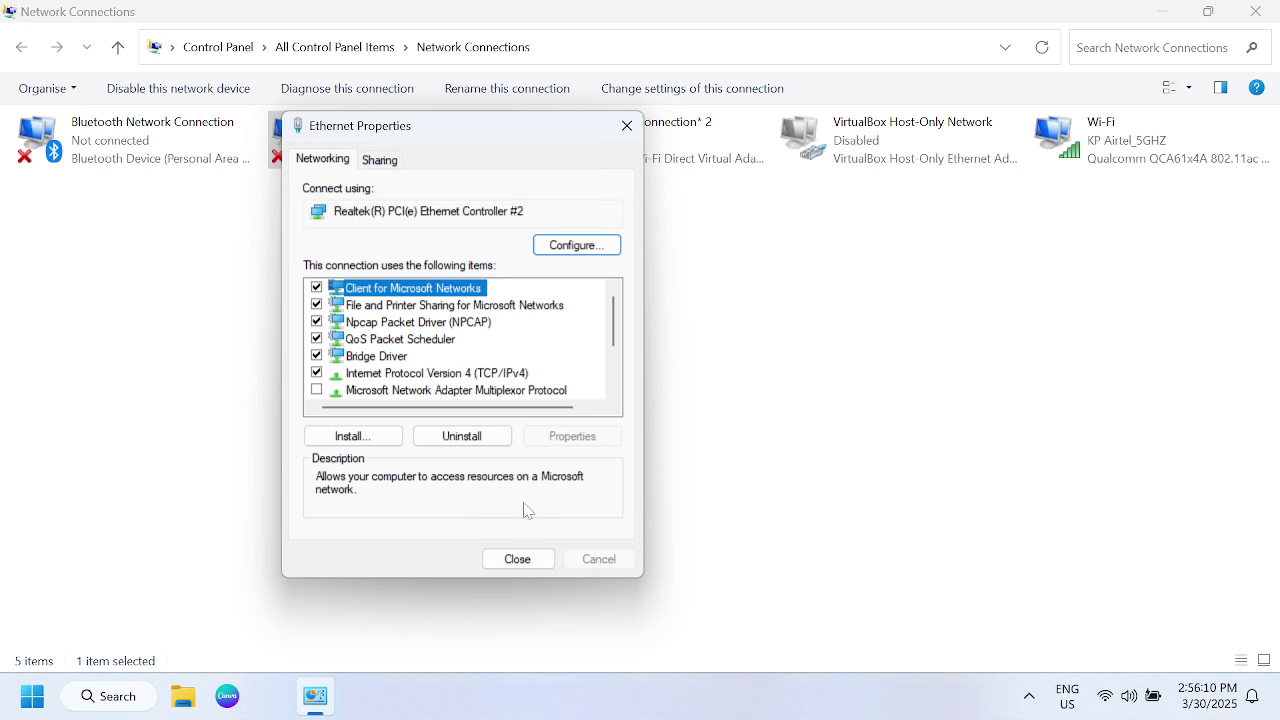
left_click(519, 560)
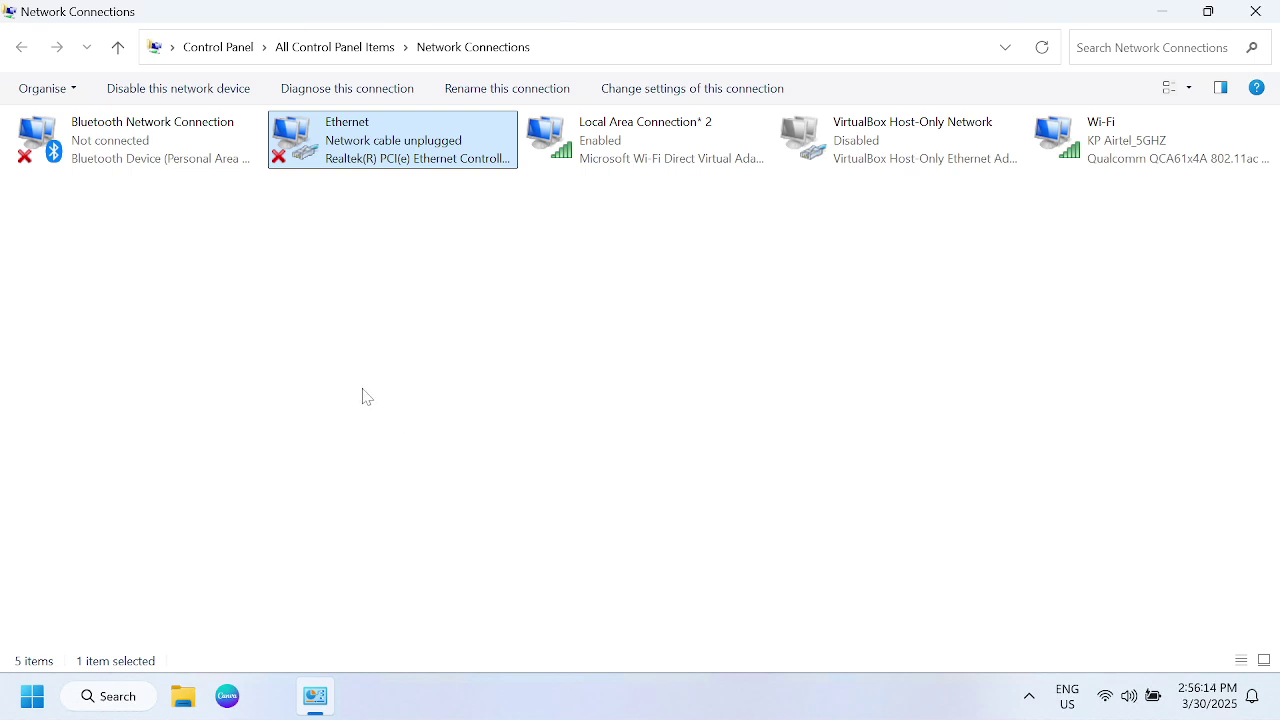
- Disable the Ethernet adapter and enable it again
right_click(412, 142)
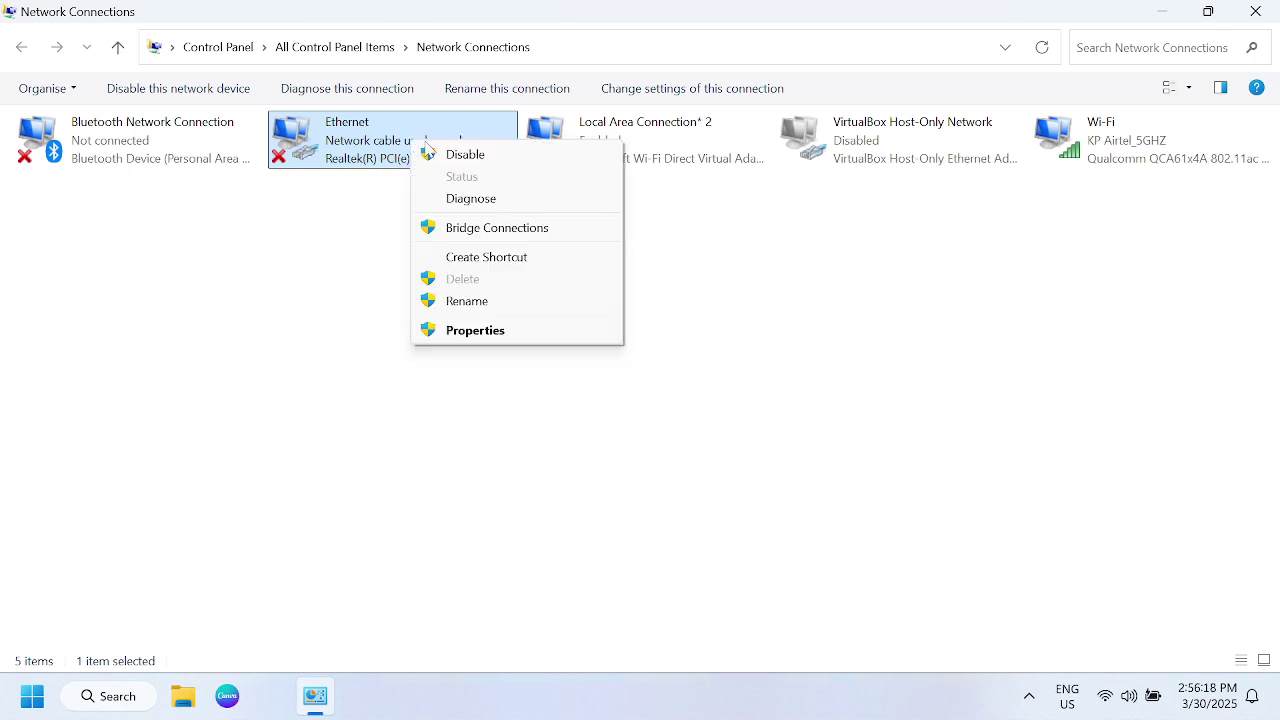
left_click(471, 157)
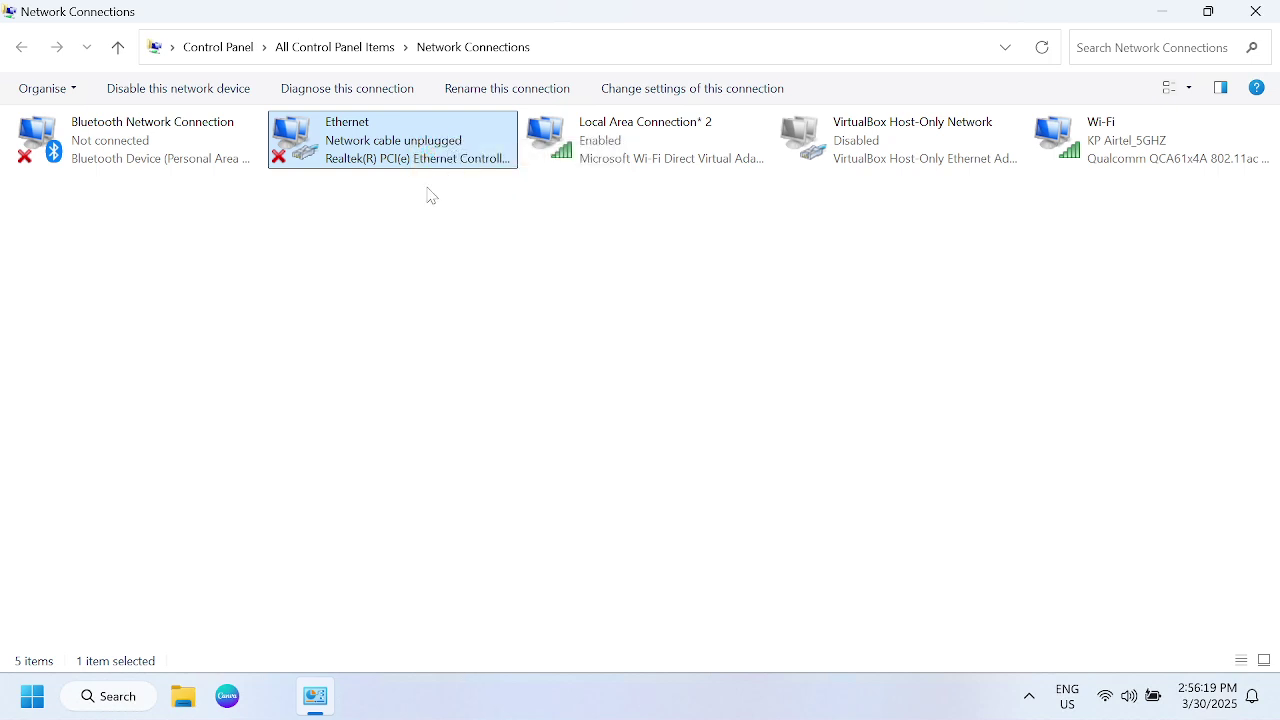
right_click(394, 146)
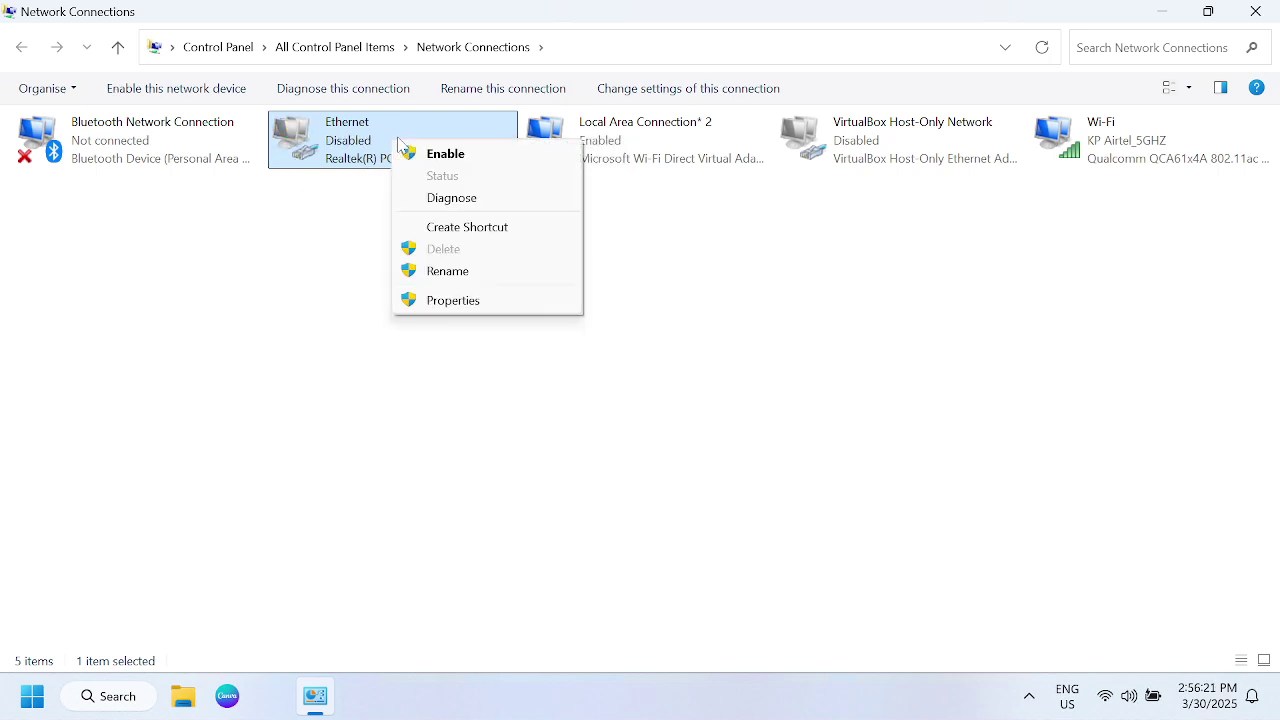
left_click(446, 154)
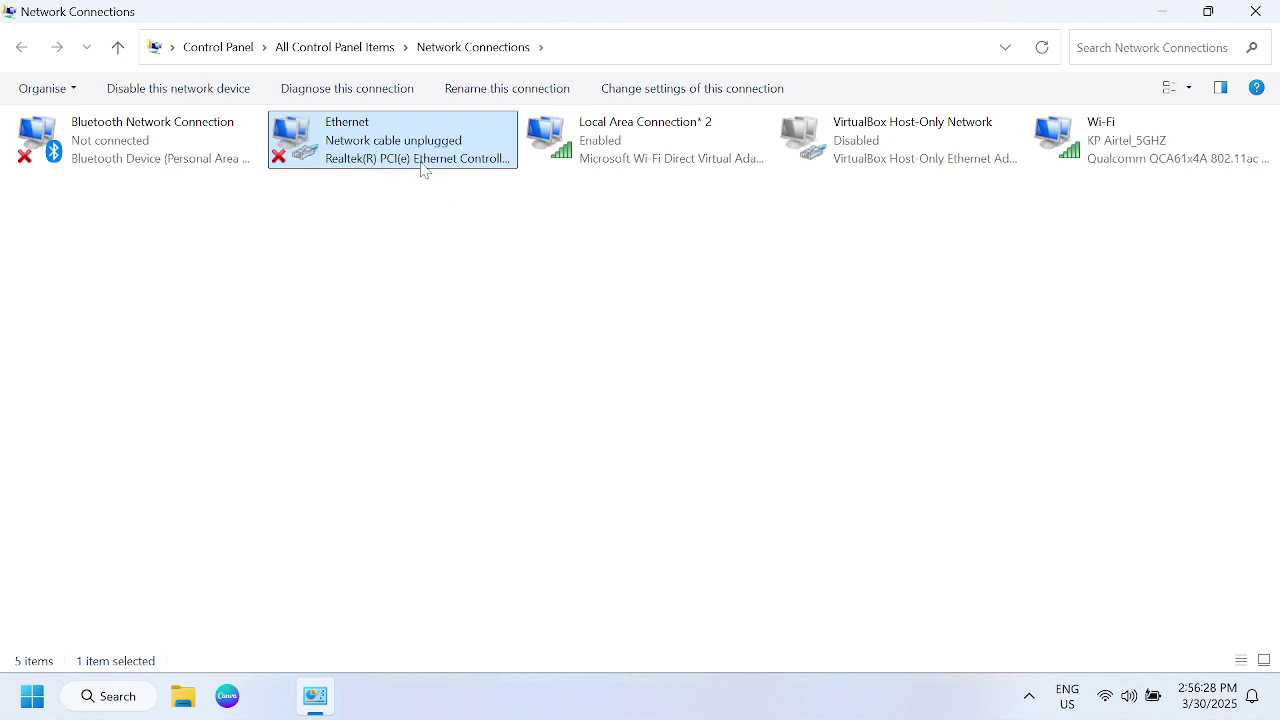
- Search Windows for "services" and run the Services app as administrator
left_click(109, 700)
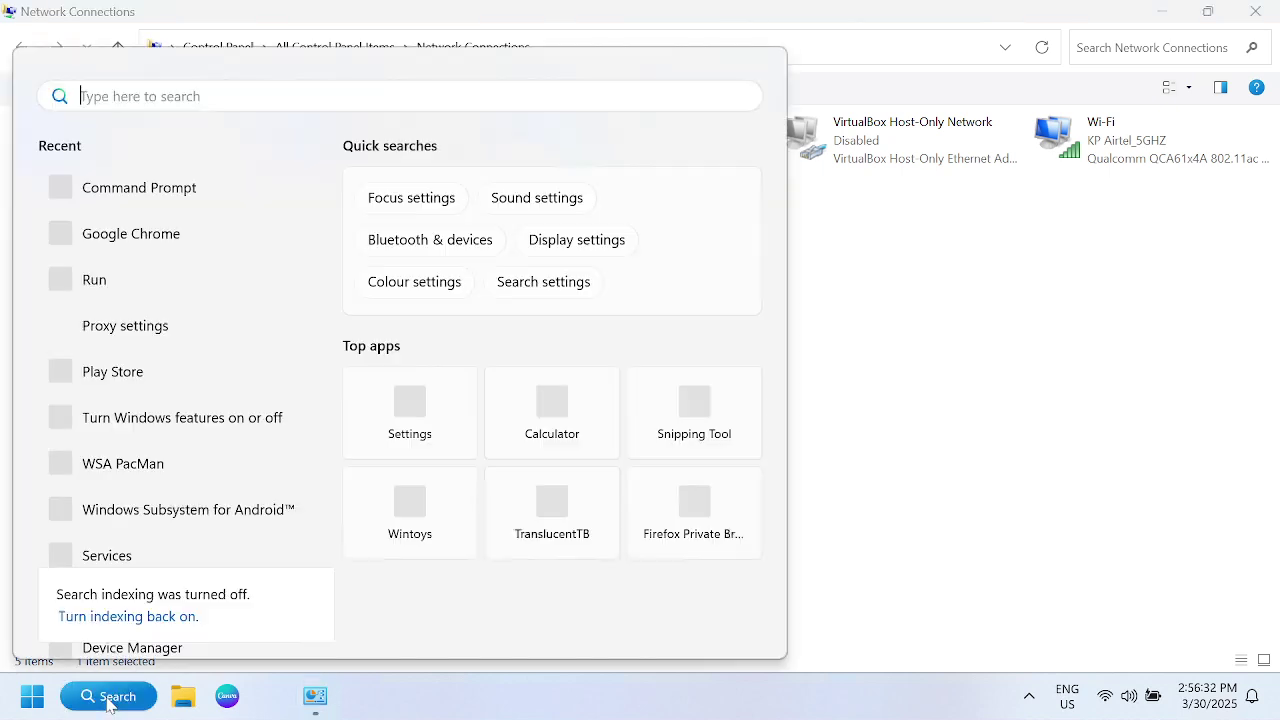
type("services")
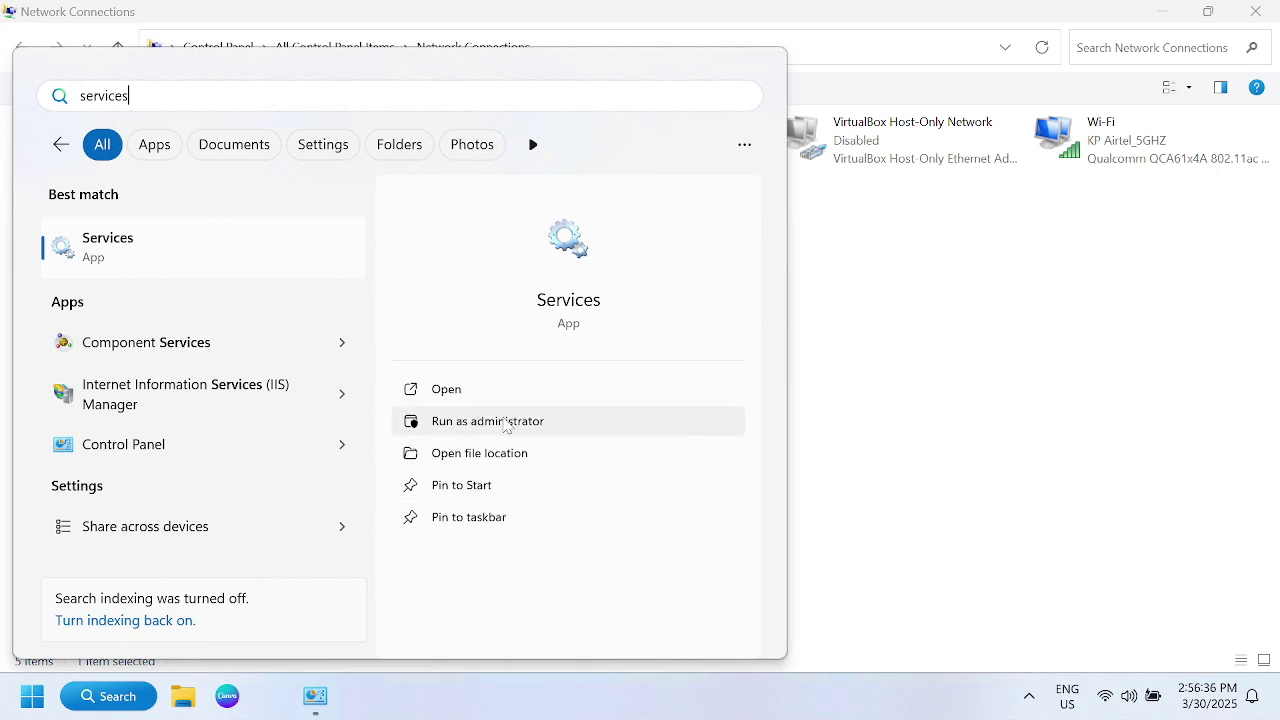
left_click(493, 426)
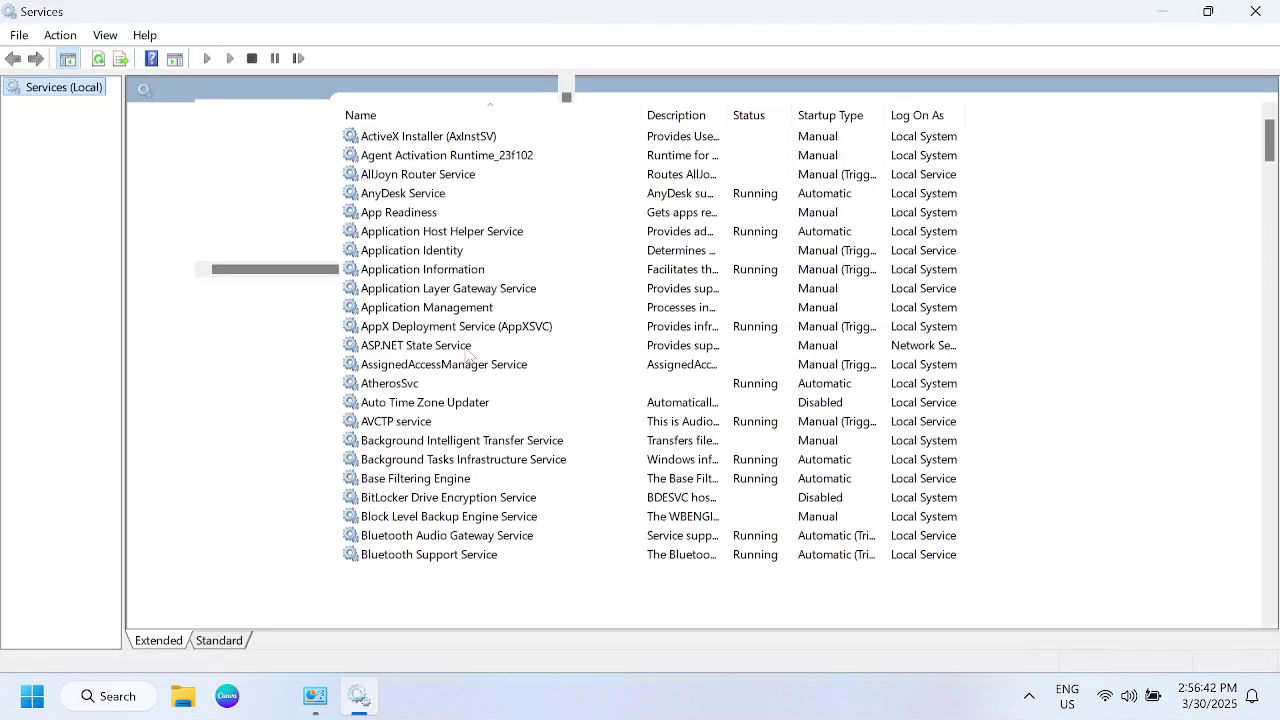
- Browse the services list through the entries beginning with W to find the WLAN AutoConfig service
left_click(440, 345)
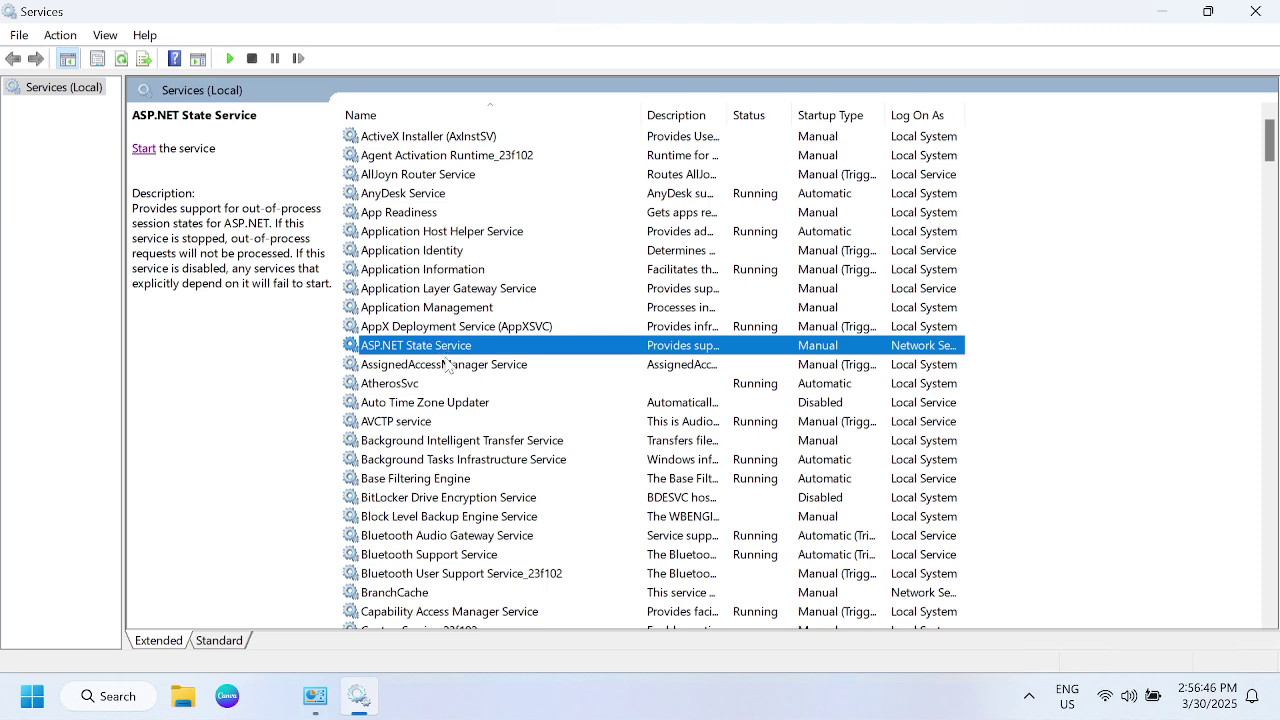
key("w")
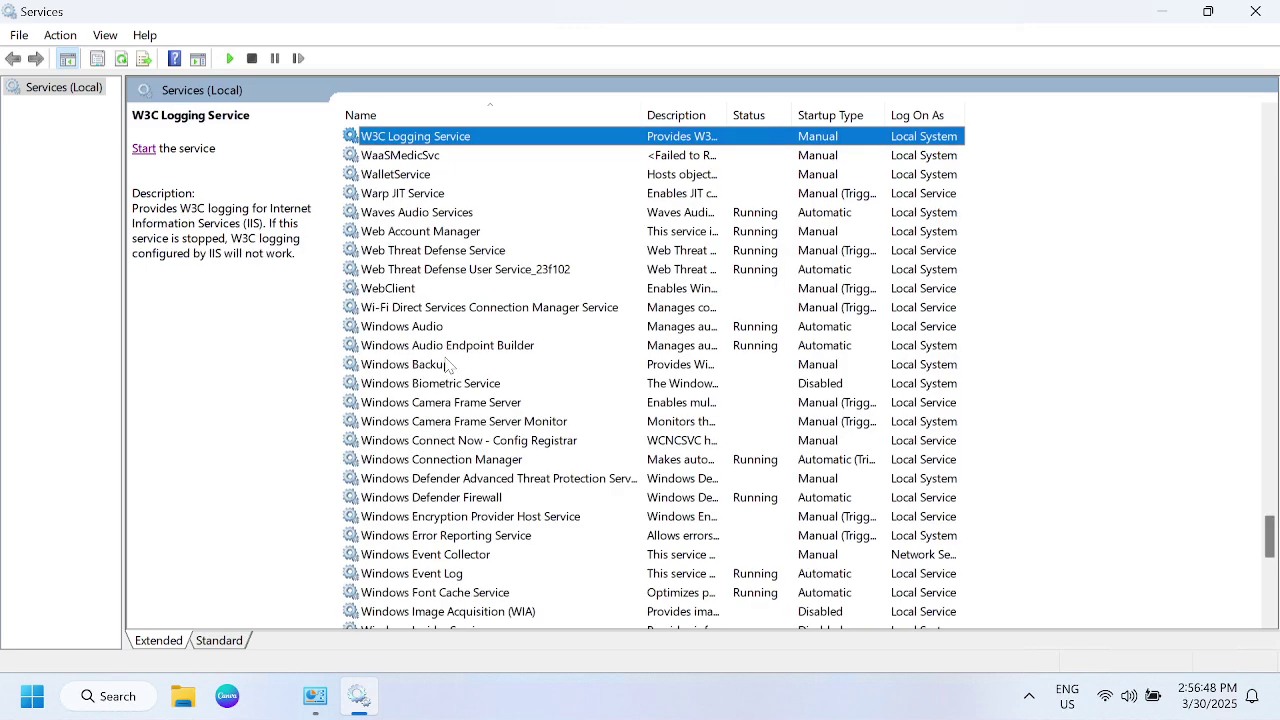
key("w")
key("w")
key("w")
key("w")
key("w")
key("w")
key("w")
key("w")
key("w")
key("w")
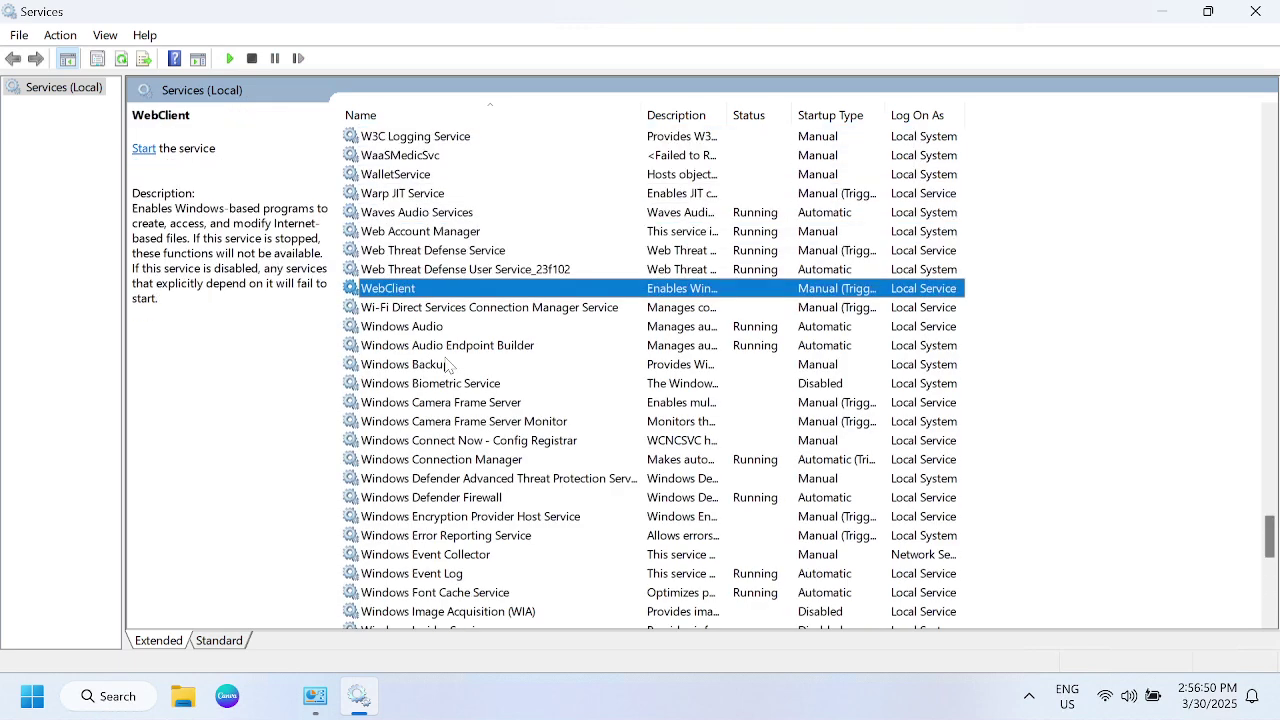
scroll(450, 370, "down", 2)
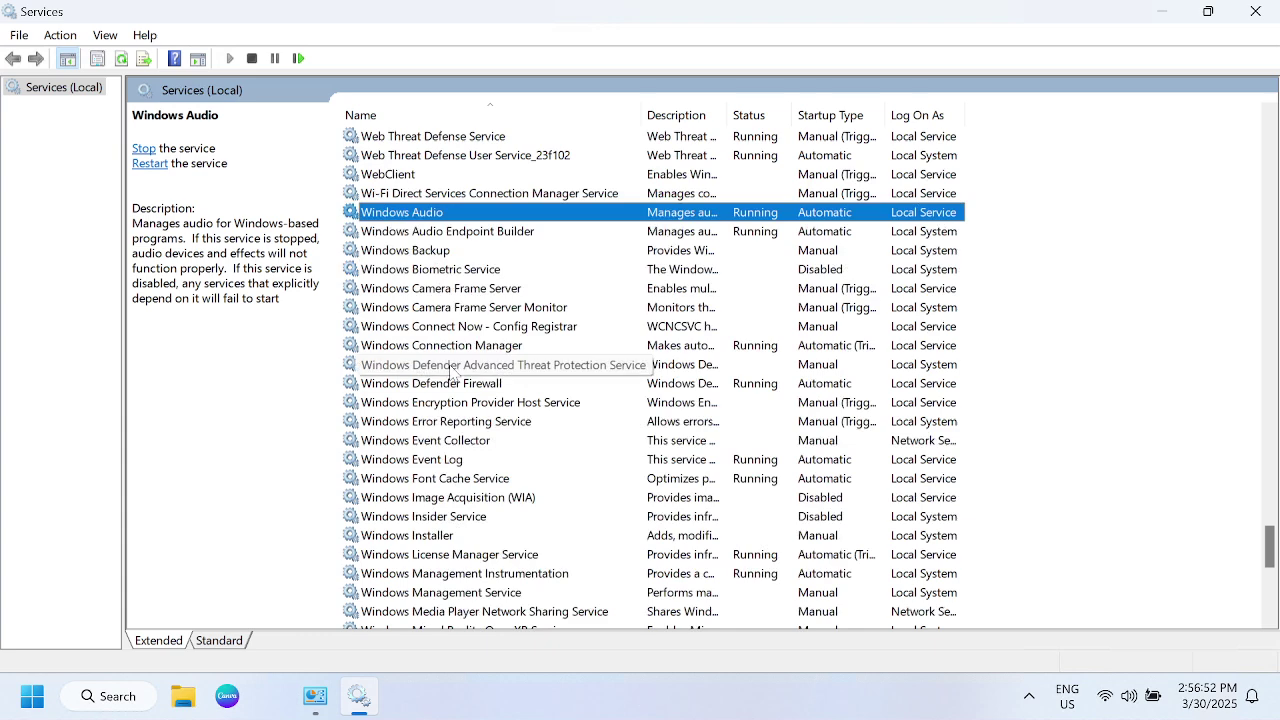
scroll(452, 370, "up", 2)
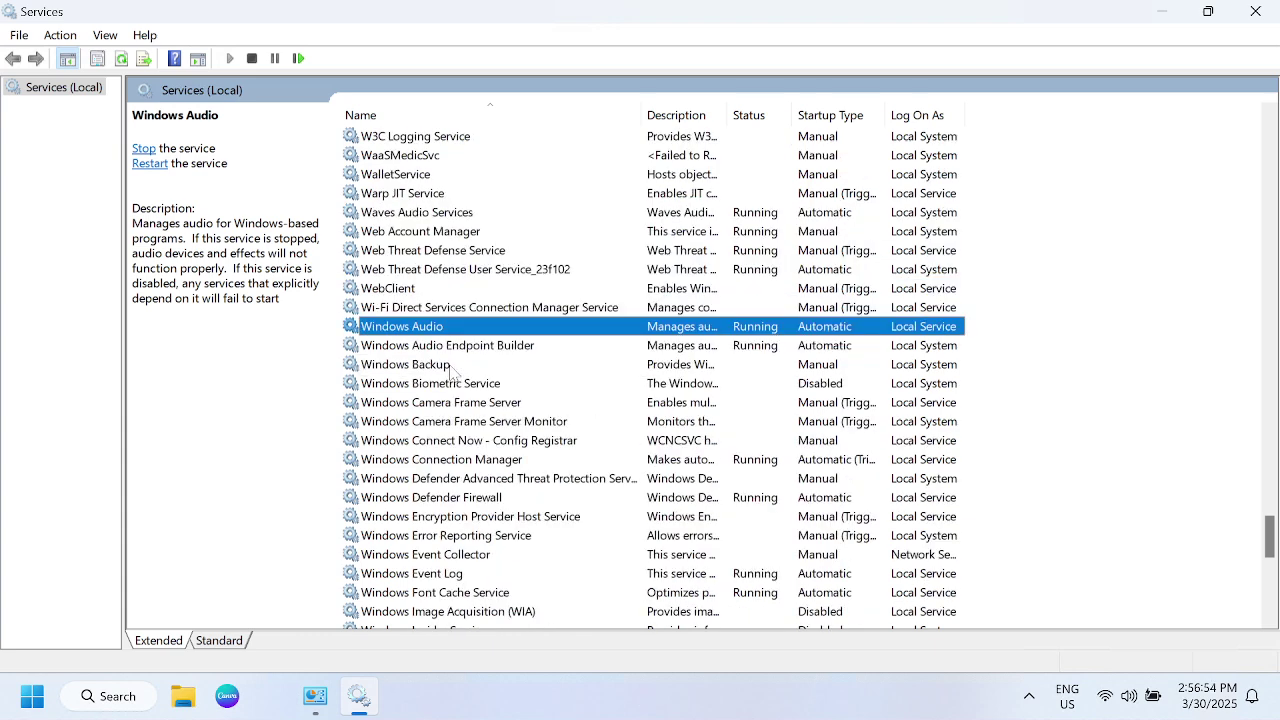
scroll(450, 370, "down", 6)
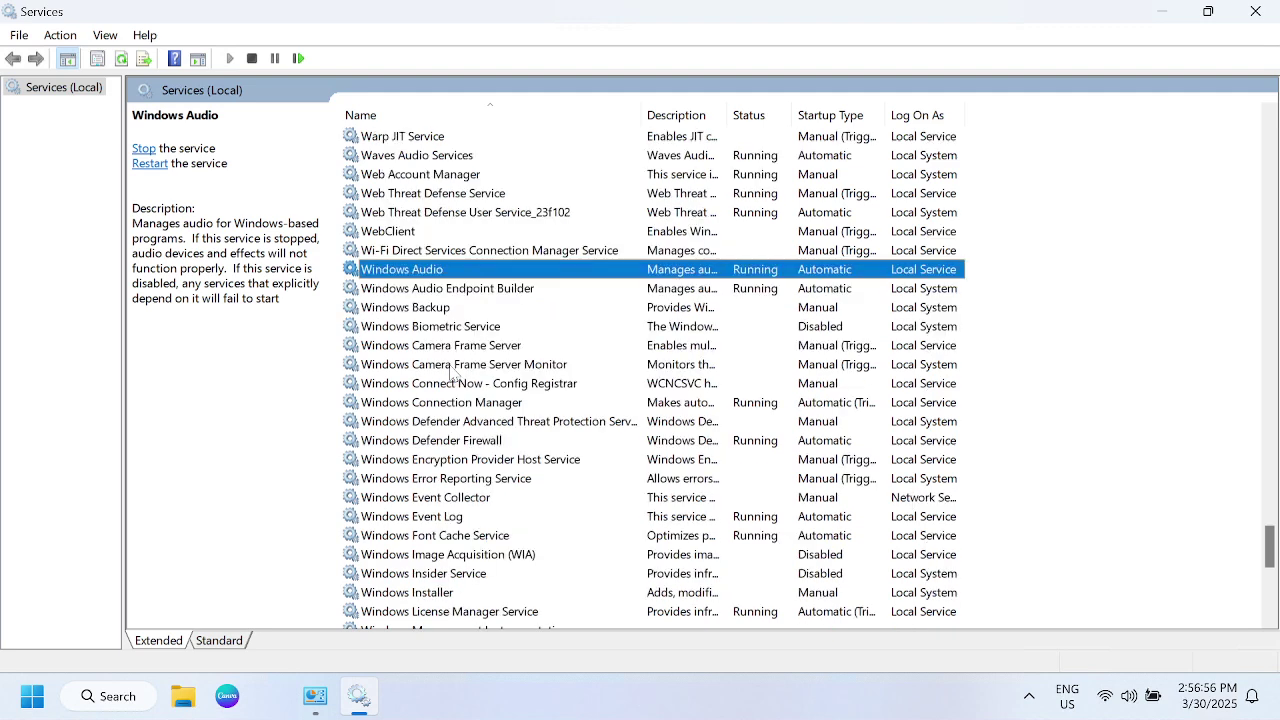
scroll(452, 372, "down", 3)
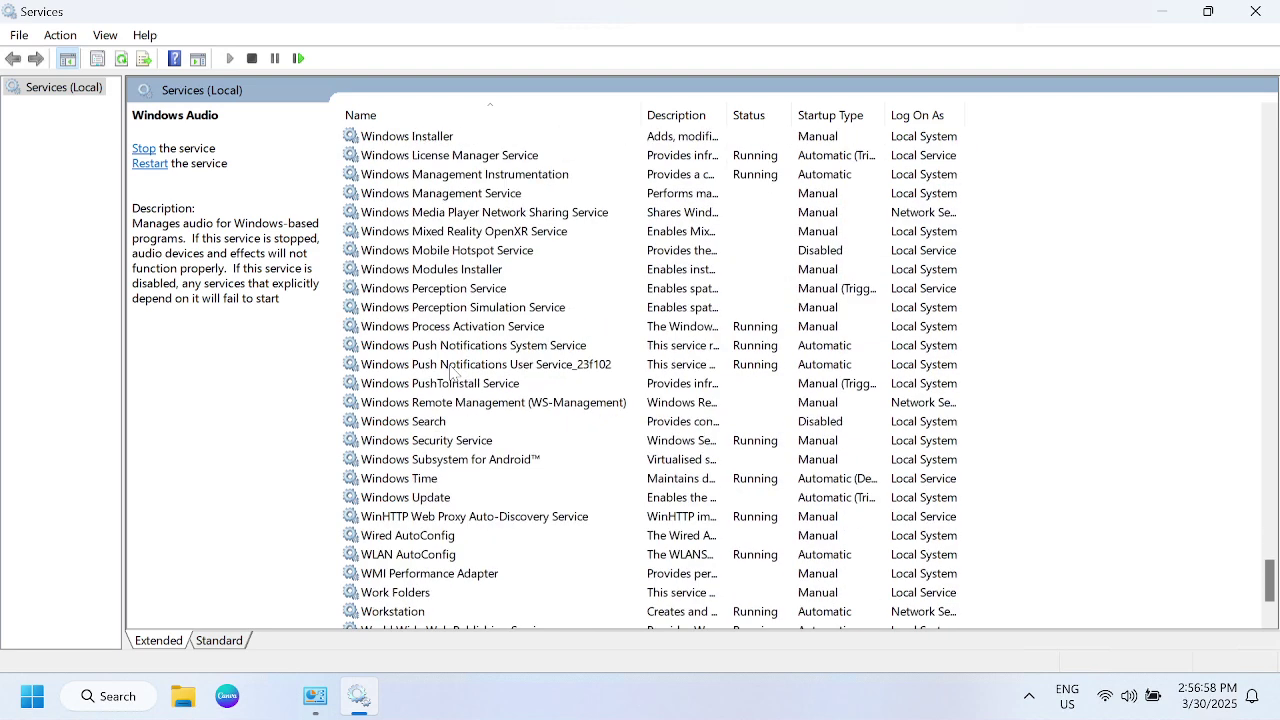
scroll(452, 372, "up", 2)
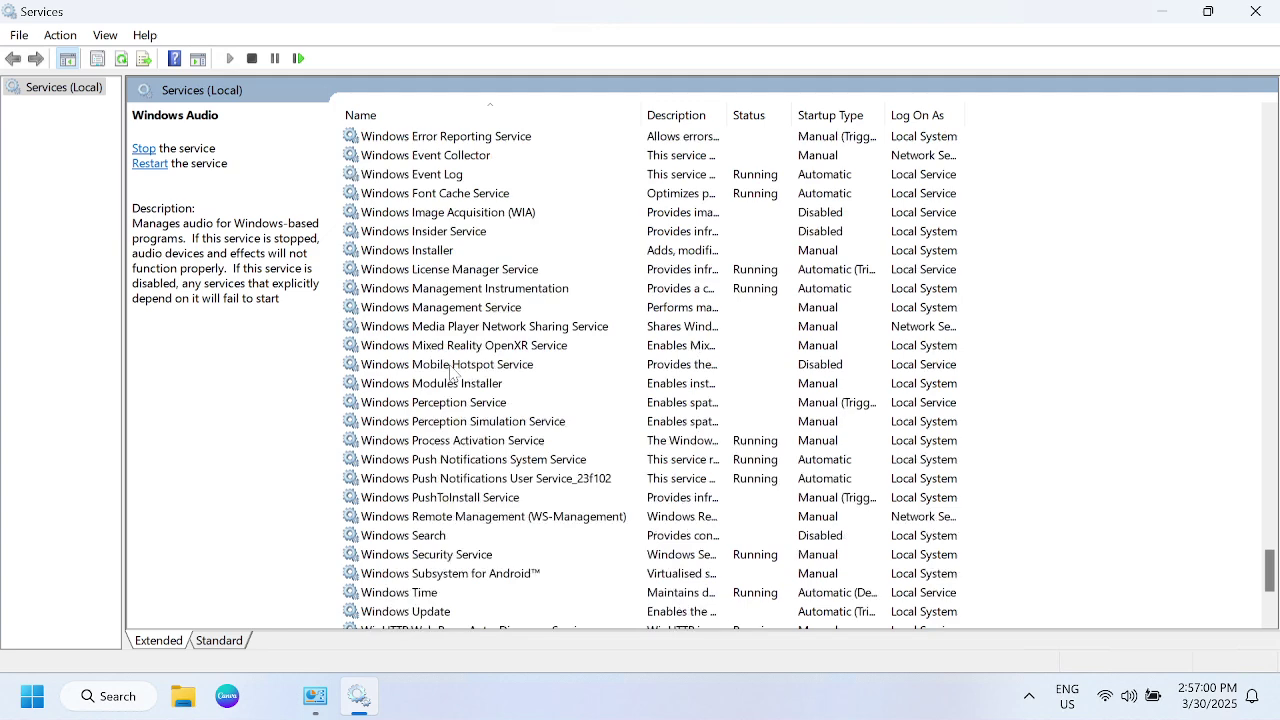
left_click(452, 180)
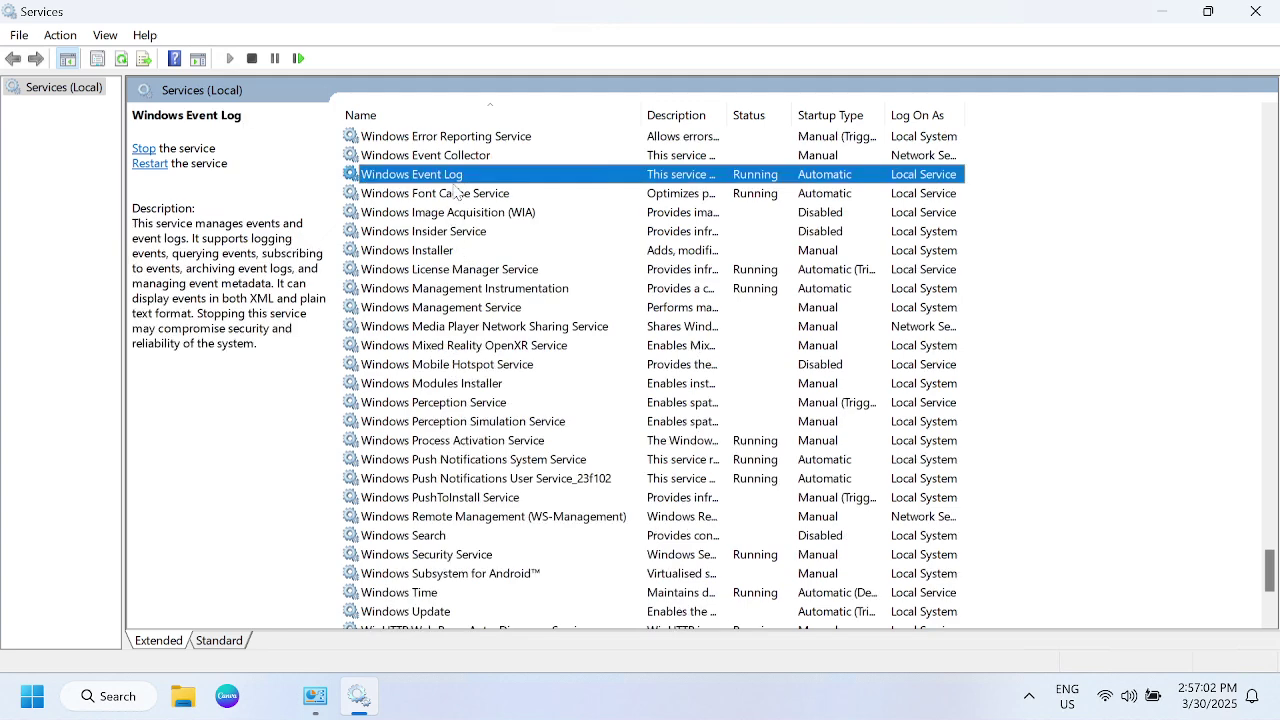
scroll(468, 289, "up", 2)
scroll(466, 289, "up", 1)
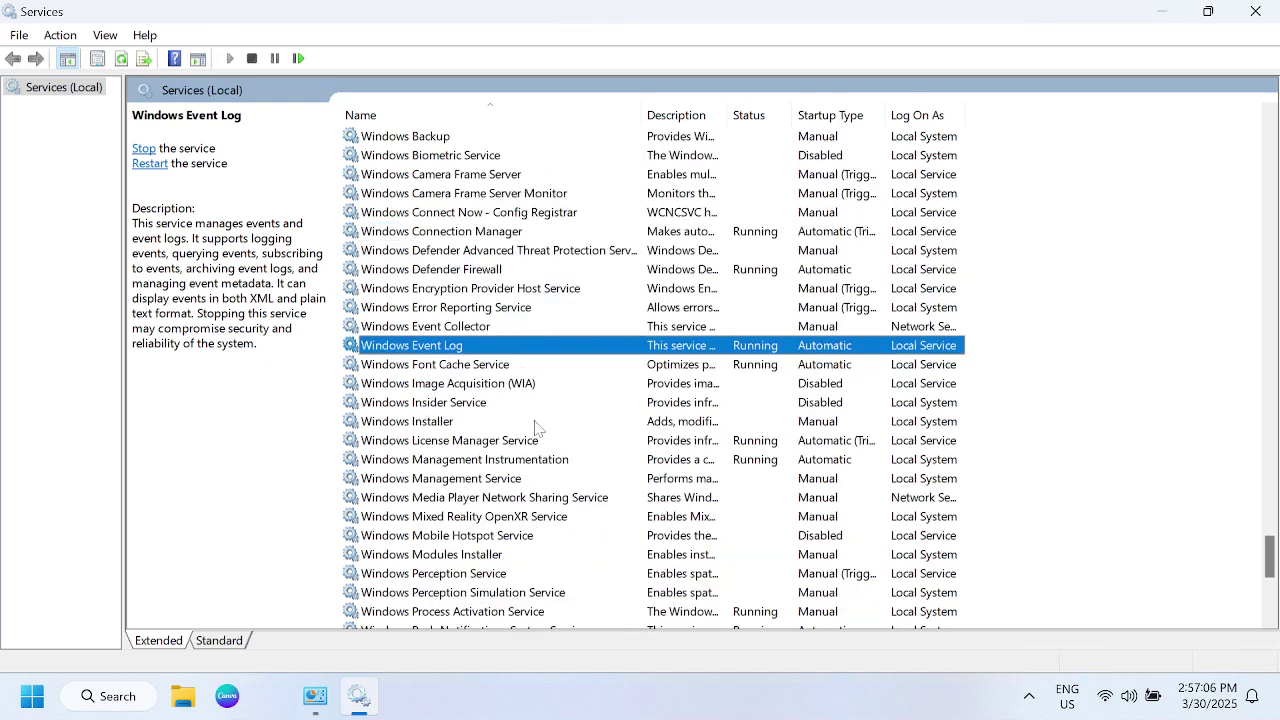
key("Down")
key("Down")
key("Down")
key("Down")
key("Down")
key("Down")
key("Down")
key("Down")
key("Down")
key("Down")
key("Down")
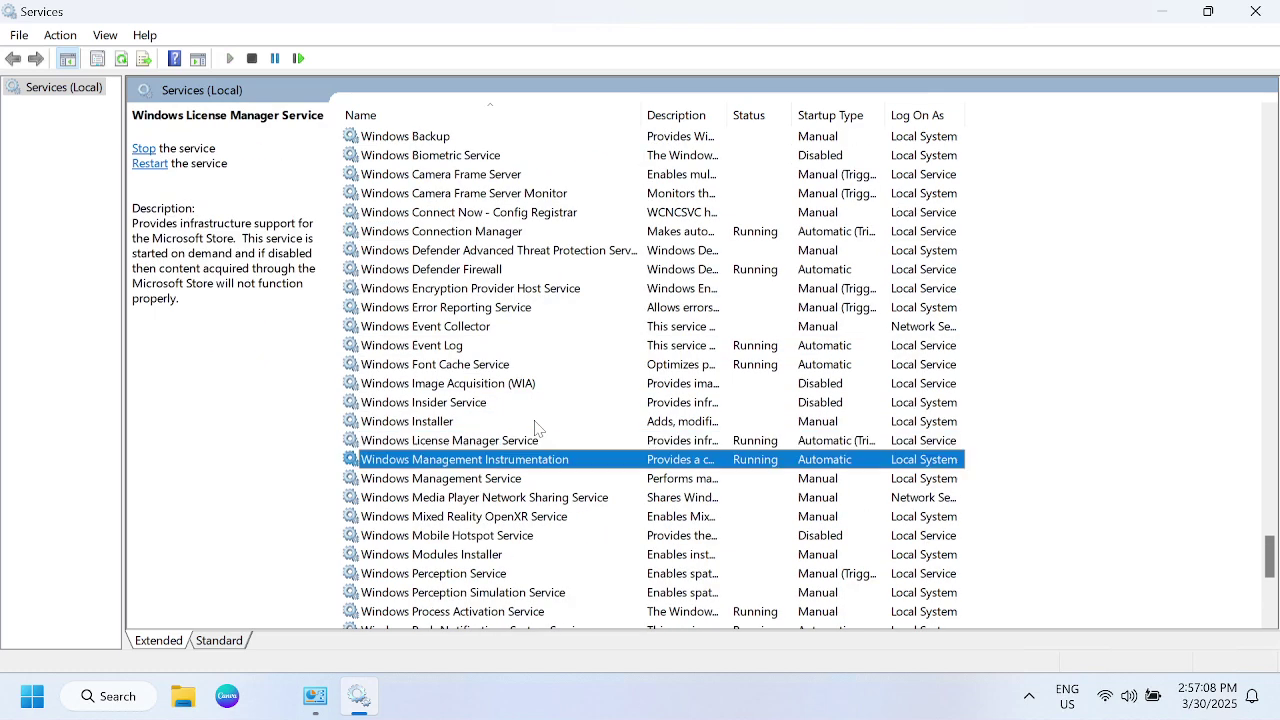
key("Down")
key("Down")
key("Down")
key("Down")
key("Down")
key("Down")
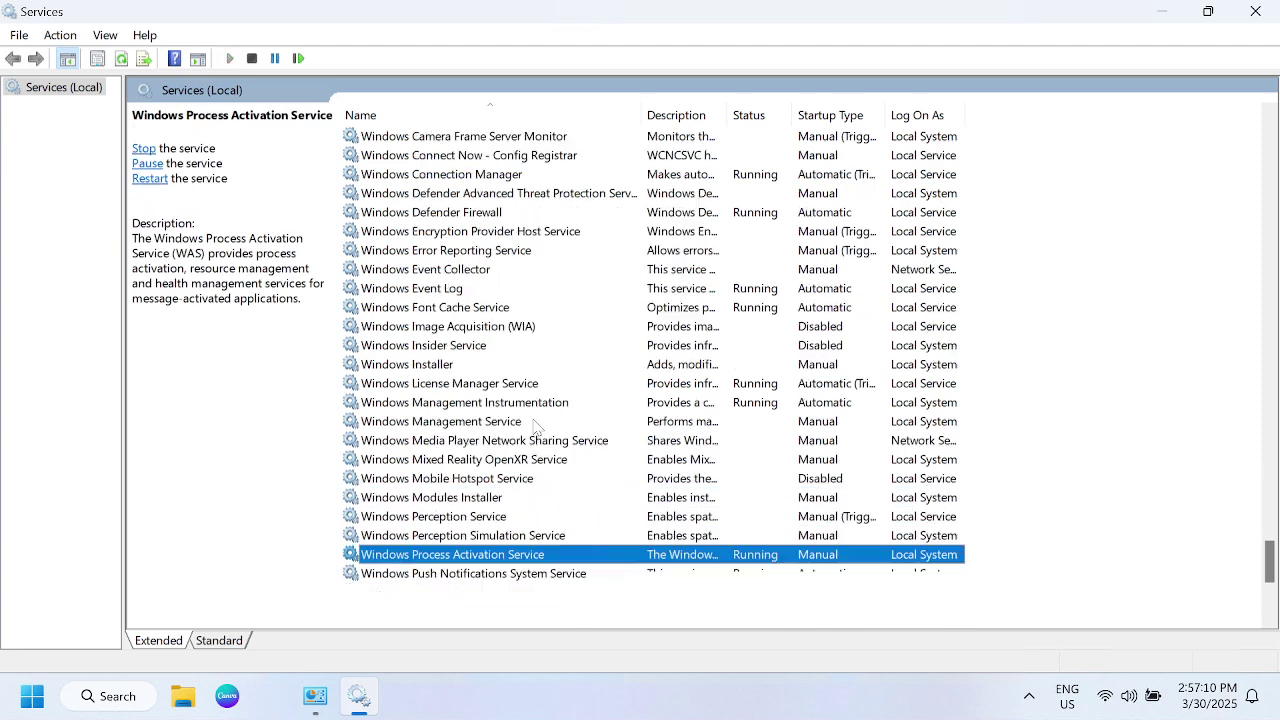
key("Down")
key("Down")
key("Down")
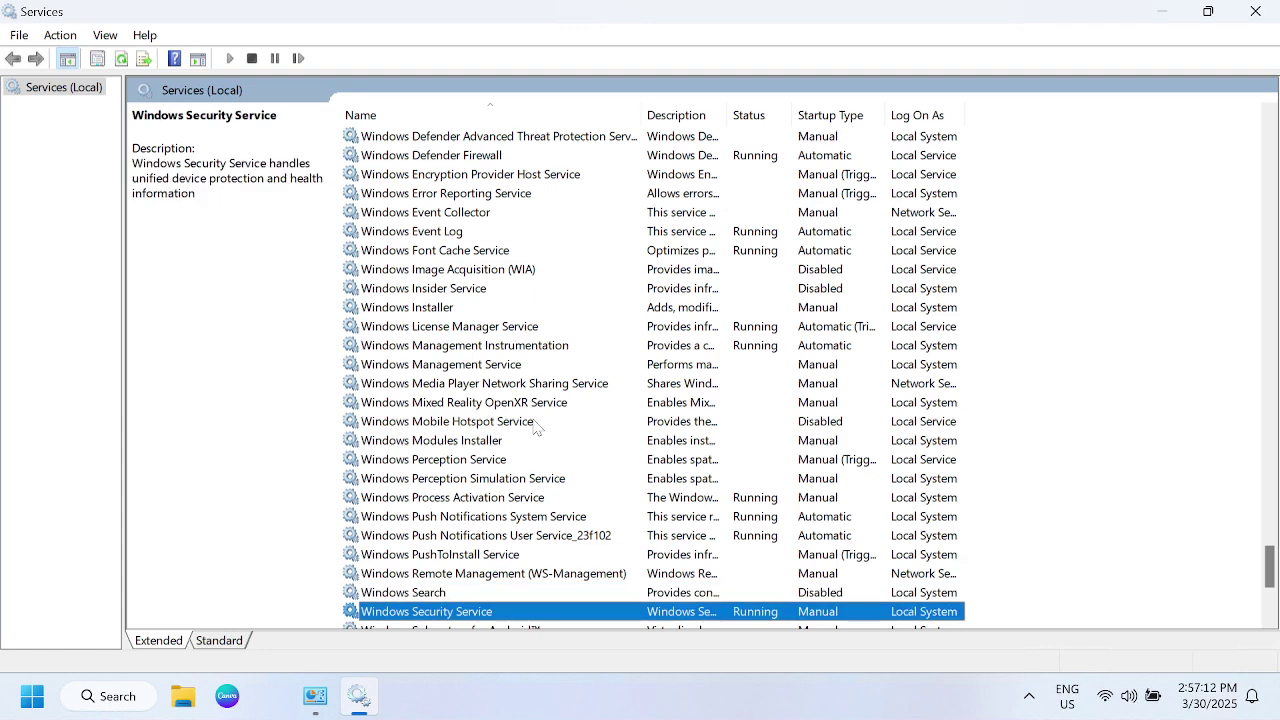
key("Down")
key("Down")
key("Down")
key("Down")
key("Down")
key("Down")
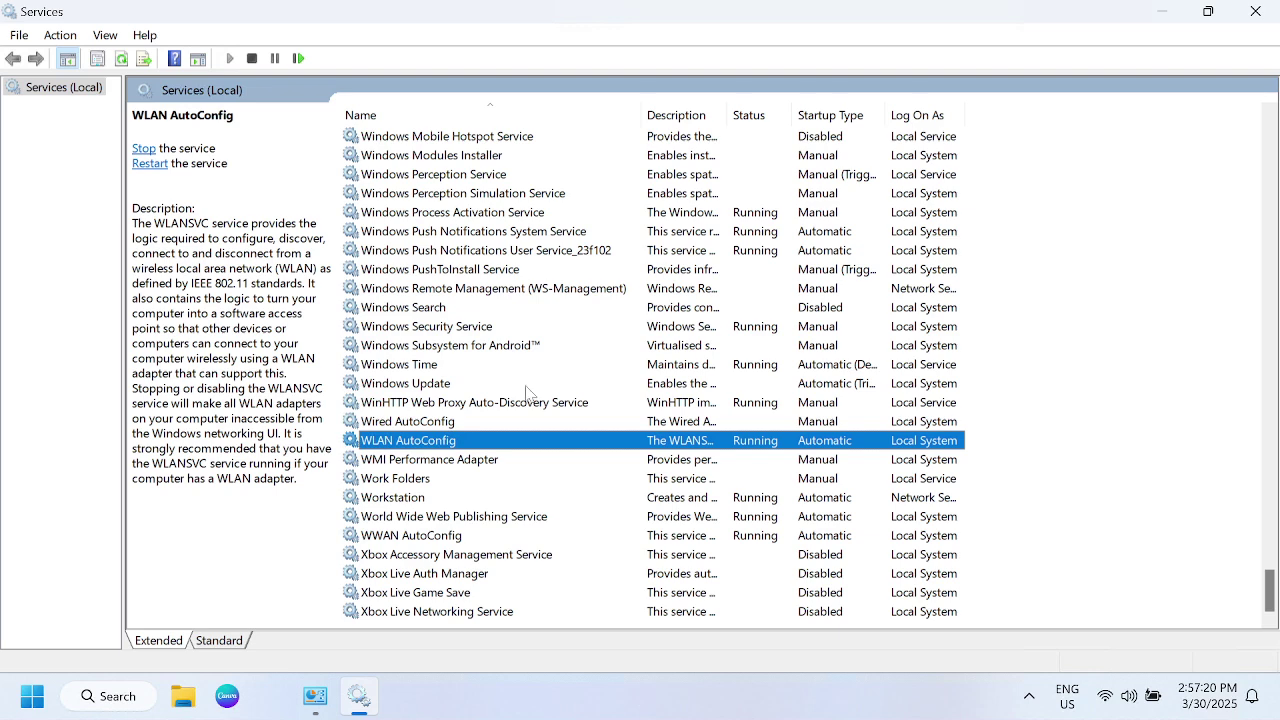
- Check the startup type and service status in the WLAN AutoConfig properties, then close them
right_click(446, 440)
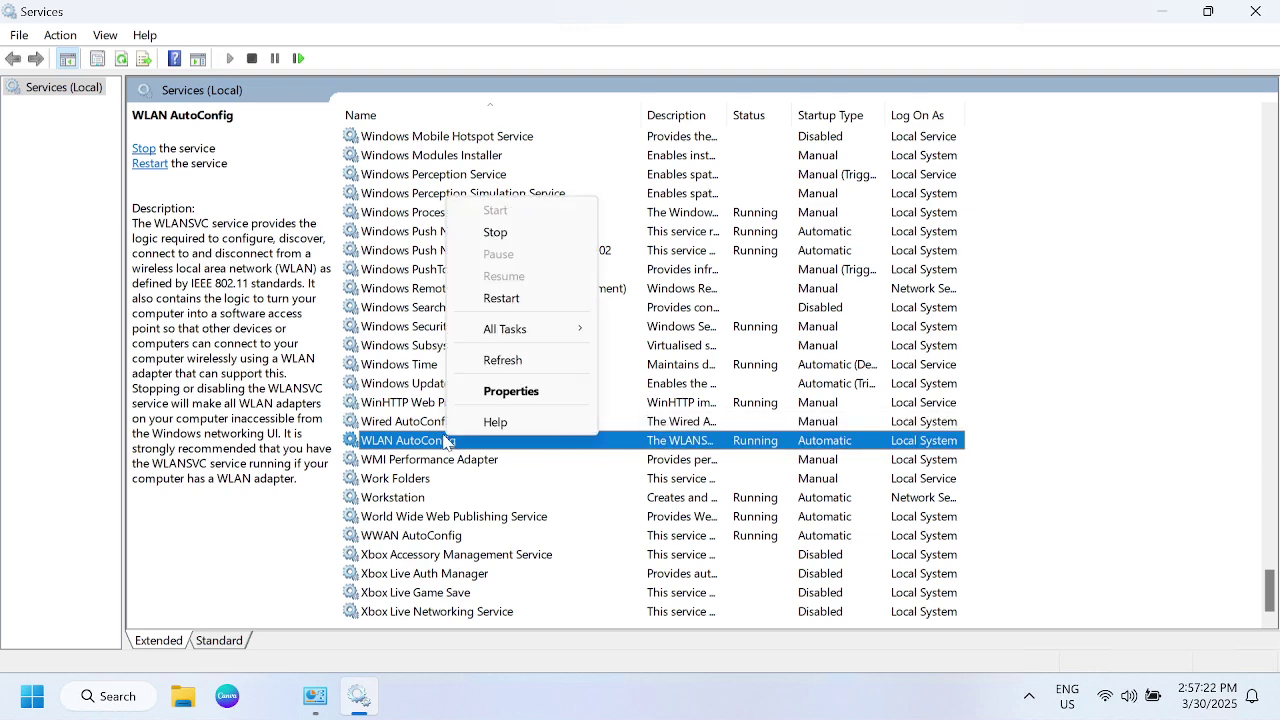
left_click(511, 391)
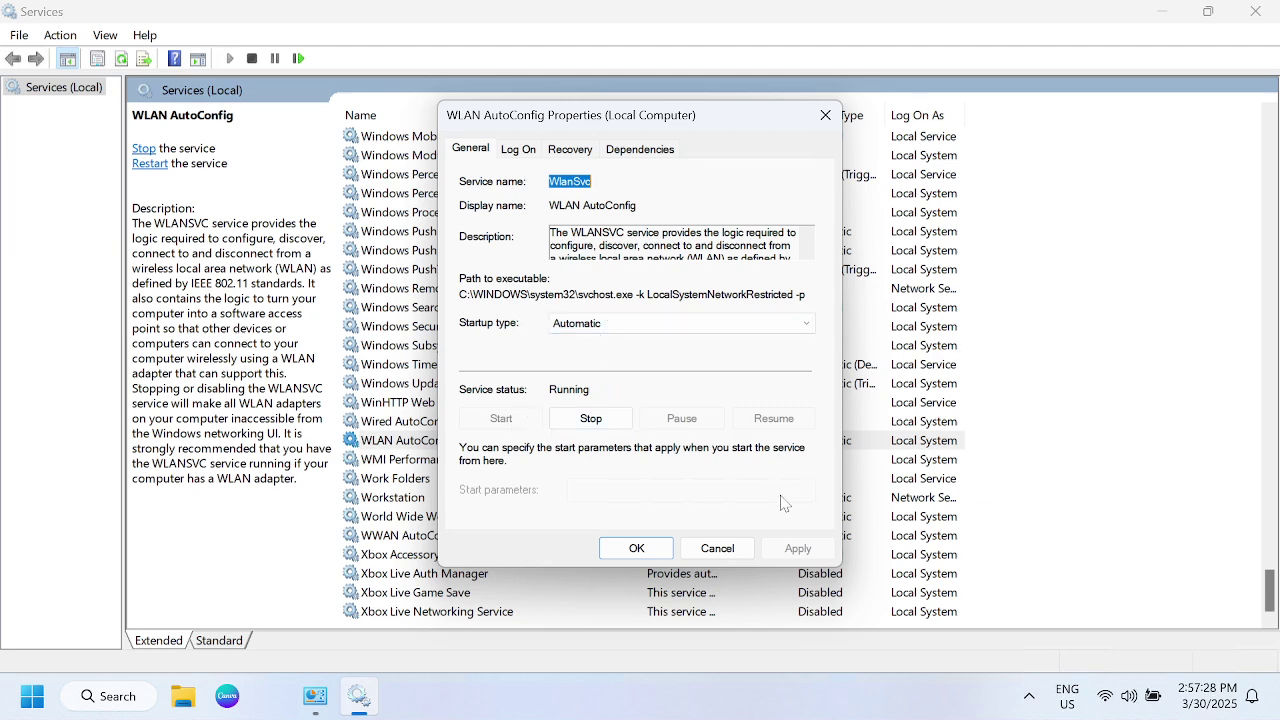
left_click(634, 549)
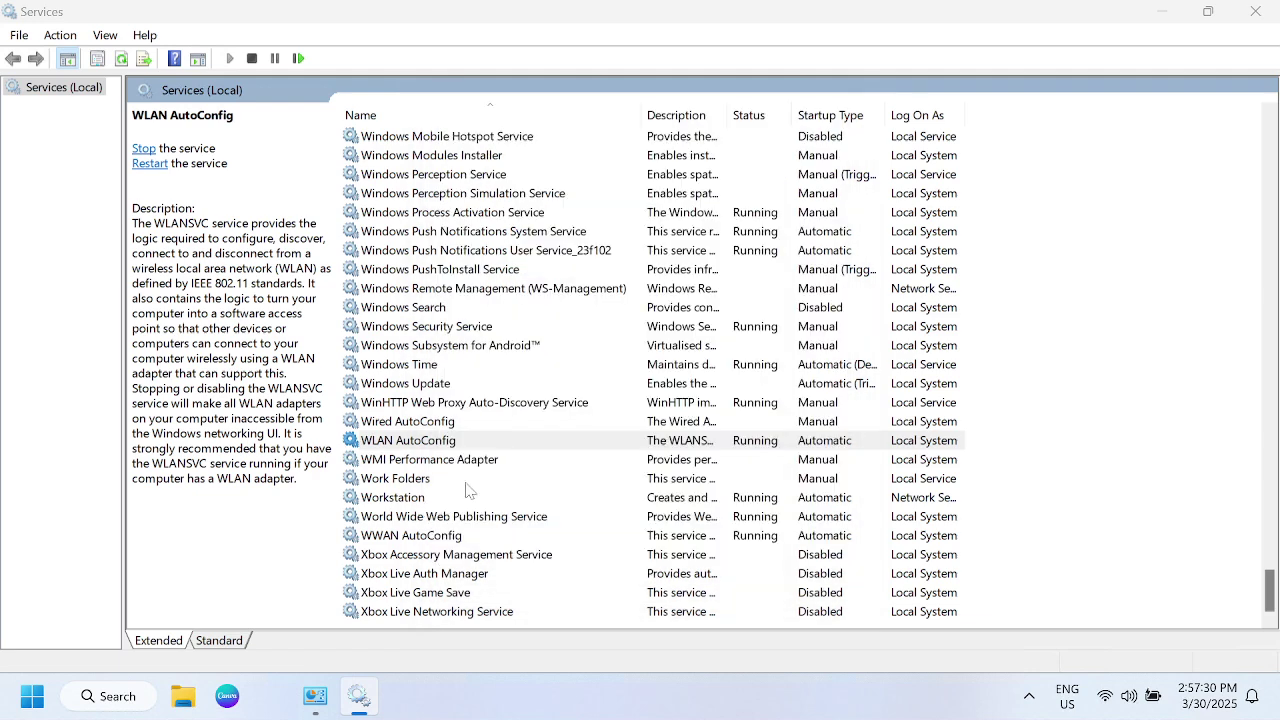
- Find the DHCP Client service in the list and check its status and startup type
left_click(406, 404)
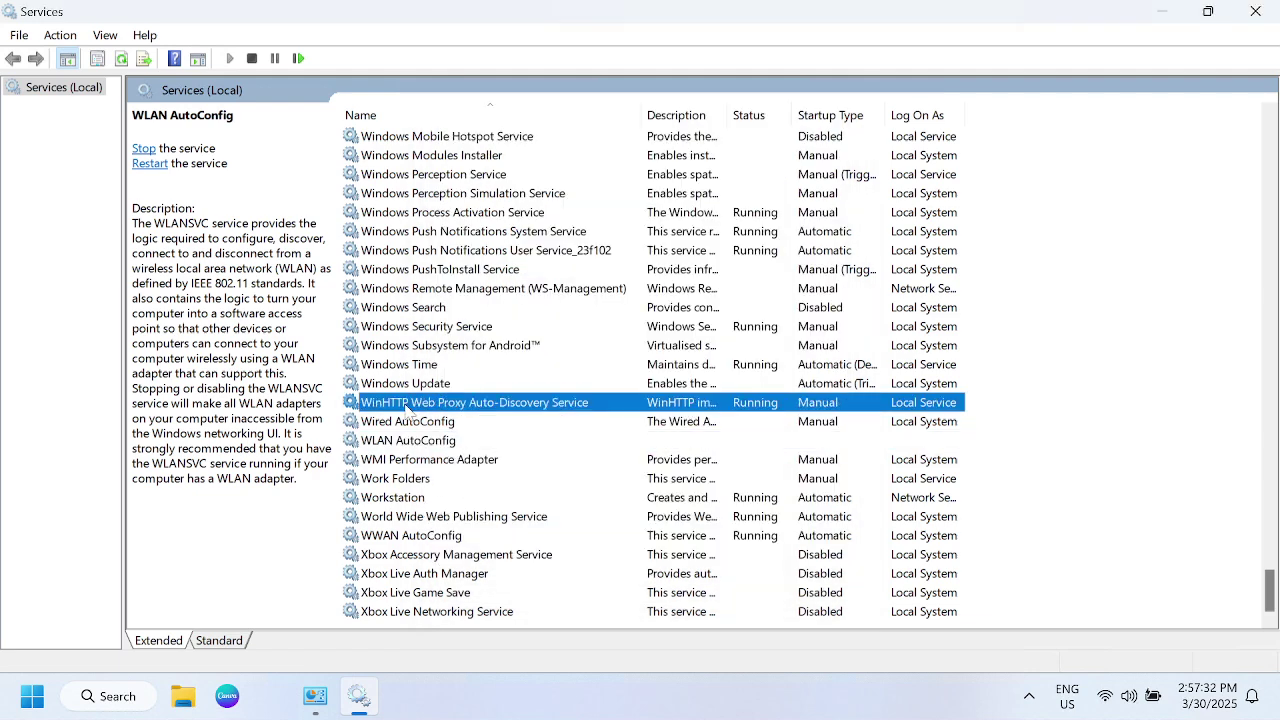
key("d")
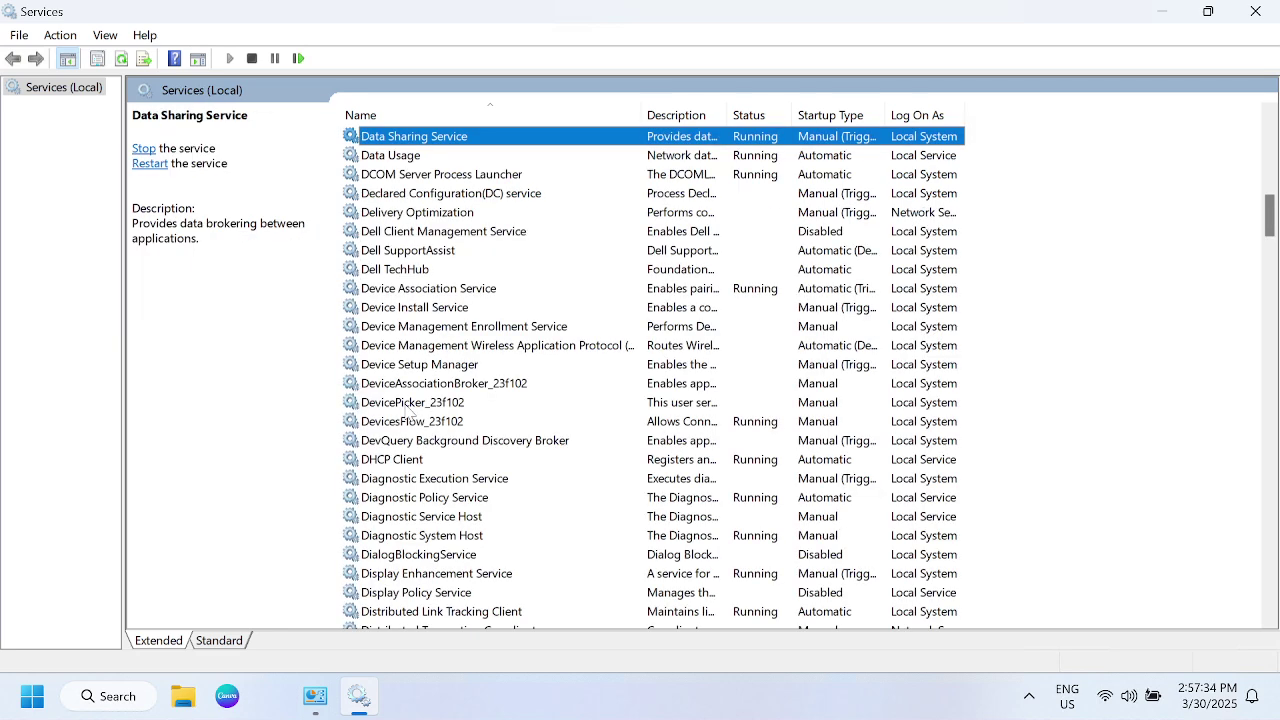
key("Down")
key("Down")
key("Down")
key("Down")
key("Down")
key("Down")
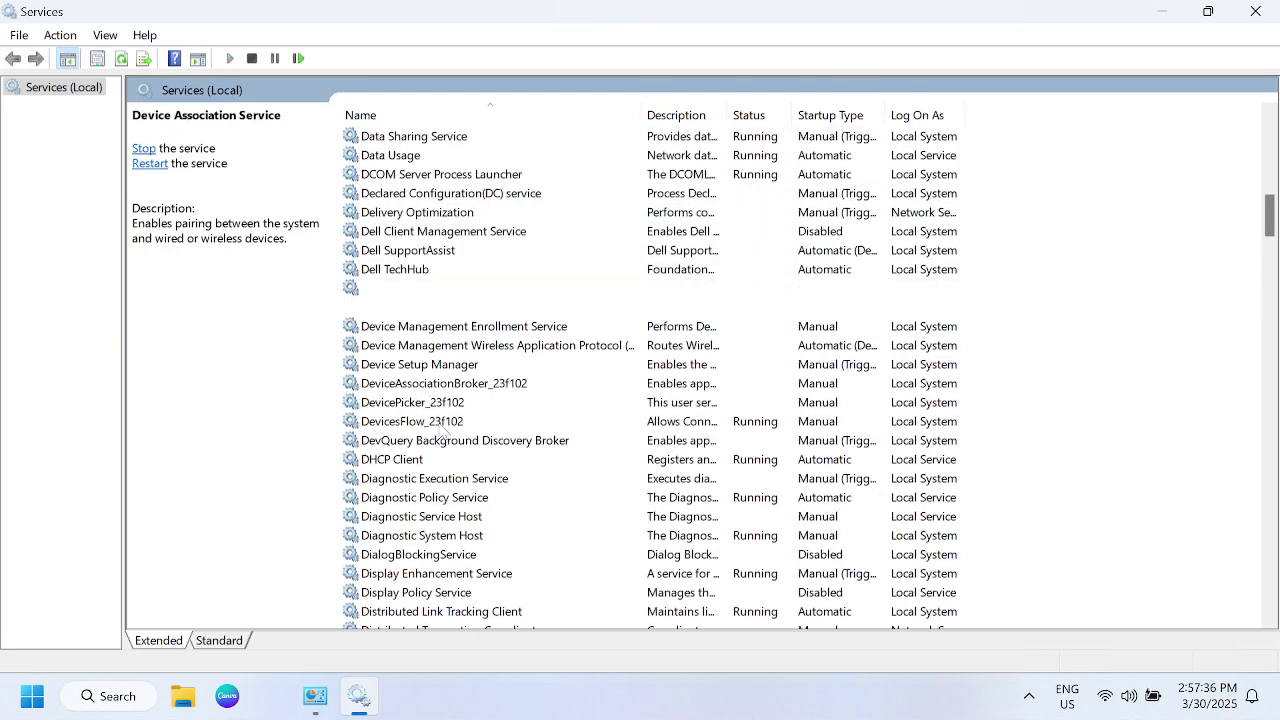
key("Down")
left_click(435, 460)
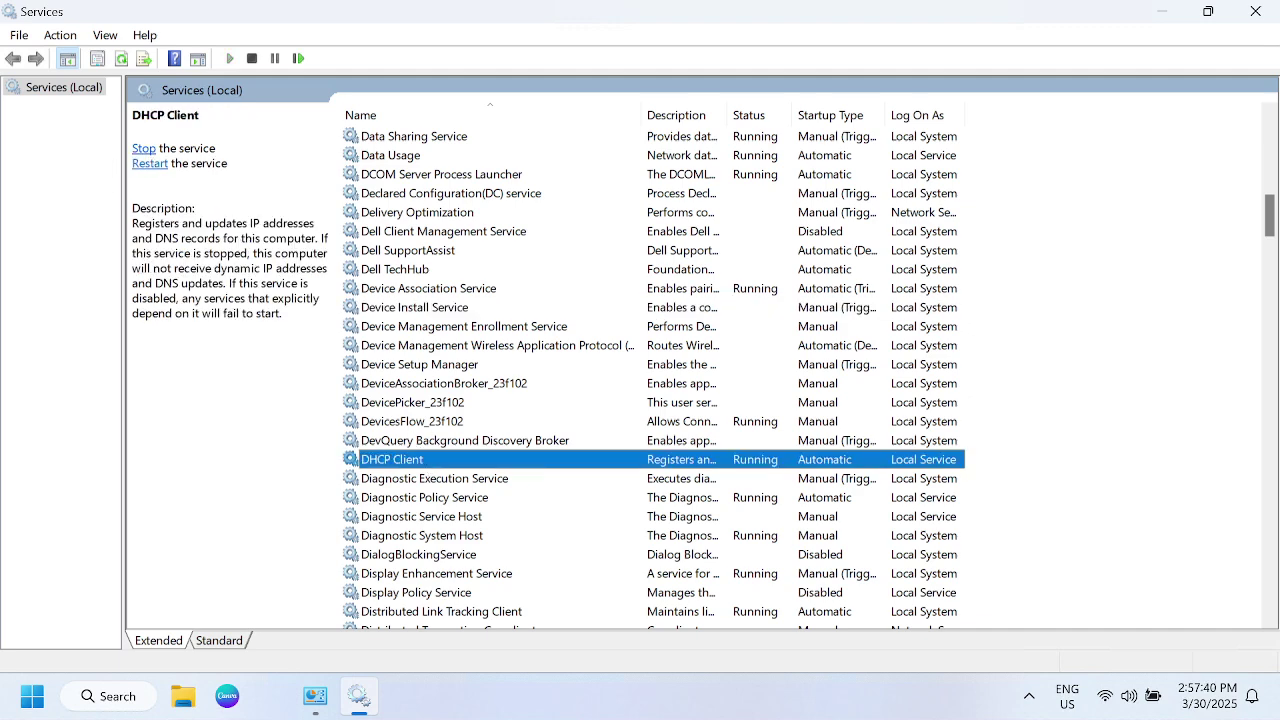
- Find the DNS Client service and check its status, startup type and available service actions
scroll(364, 360, "down", 1)
scroll(400, 358, "down", 1)
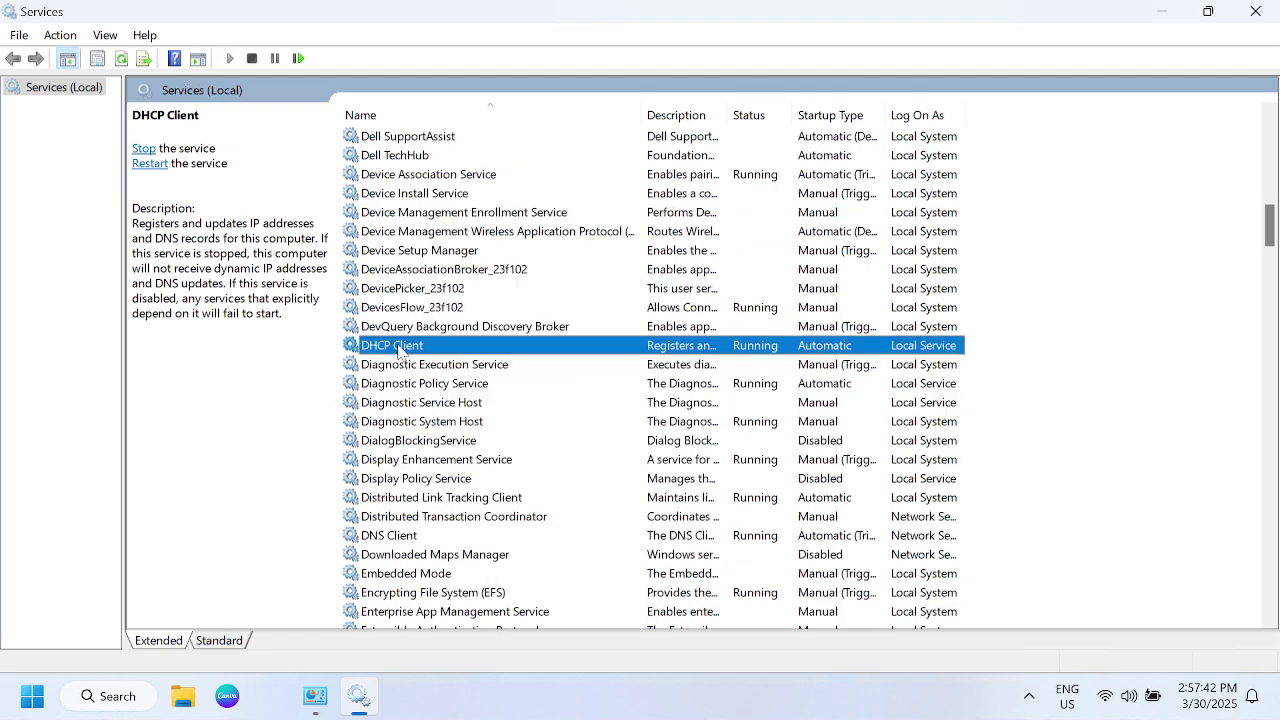
left_click(404, 538)
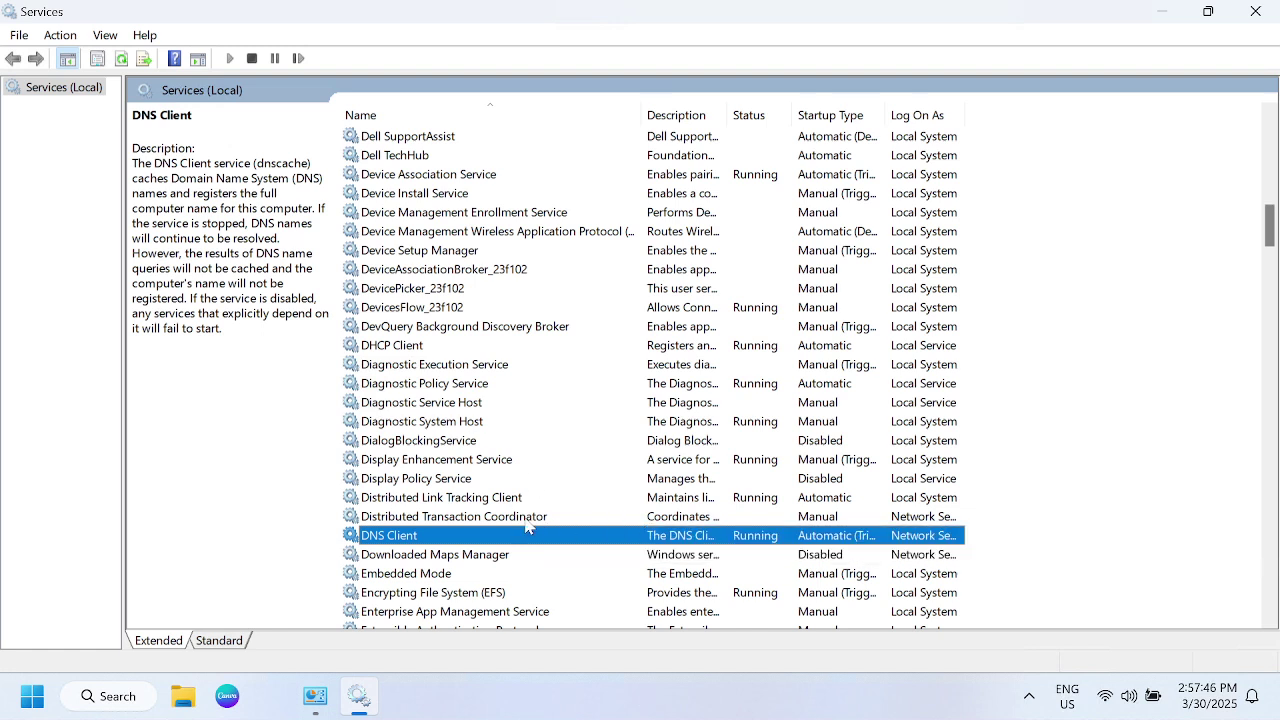
right_click(455, 541)
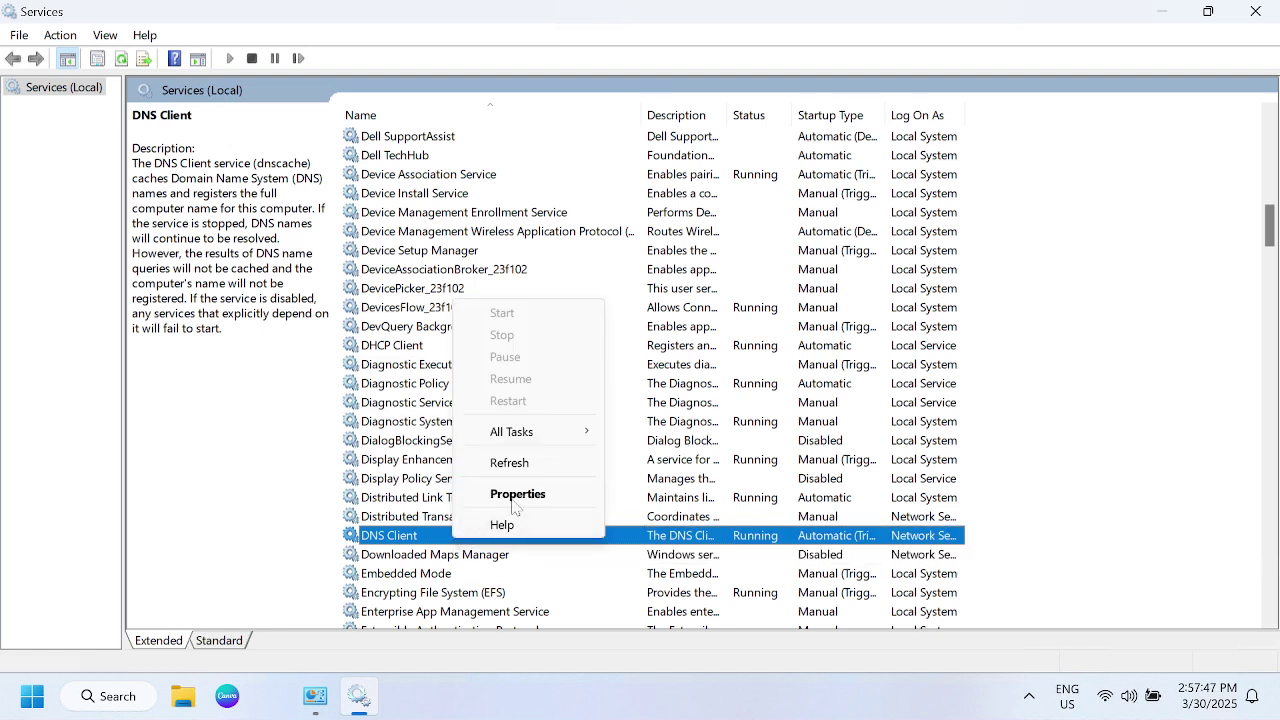
left_click(760, 542)
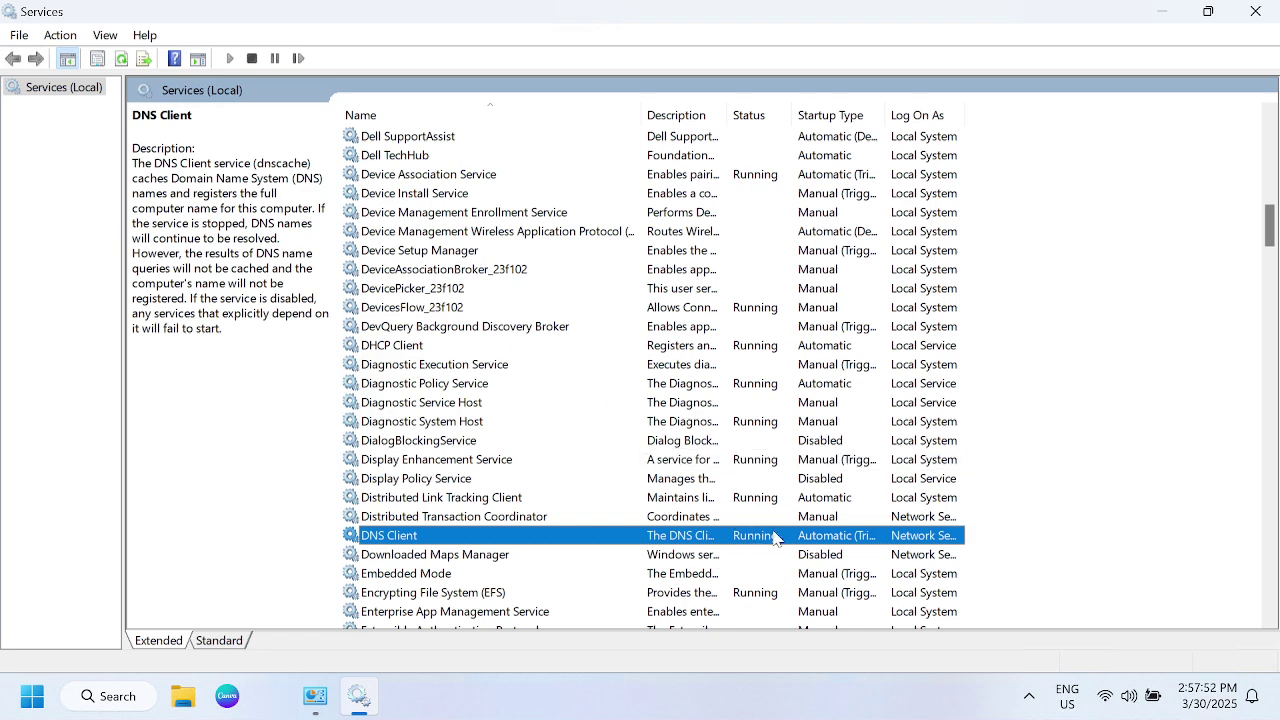
- Try to restart the DHCP Client service together with IP Helper and WinHTTP Web Proxy Auto-Discovery Service
left_click(384, 345)
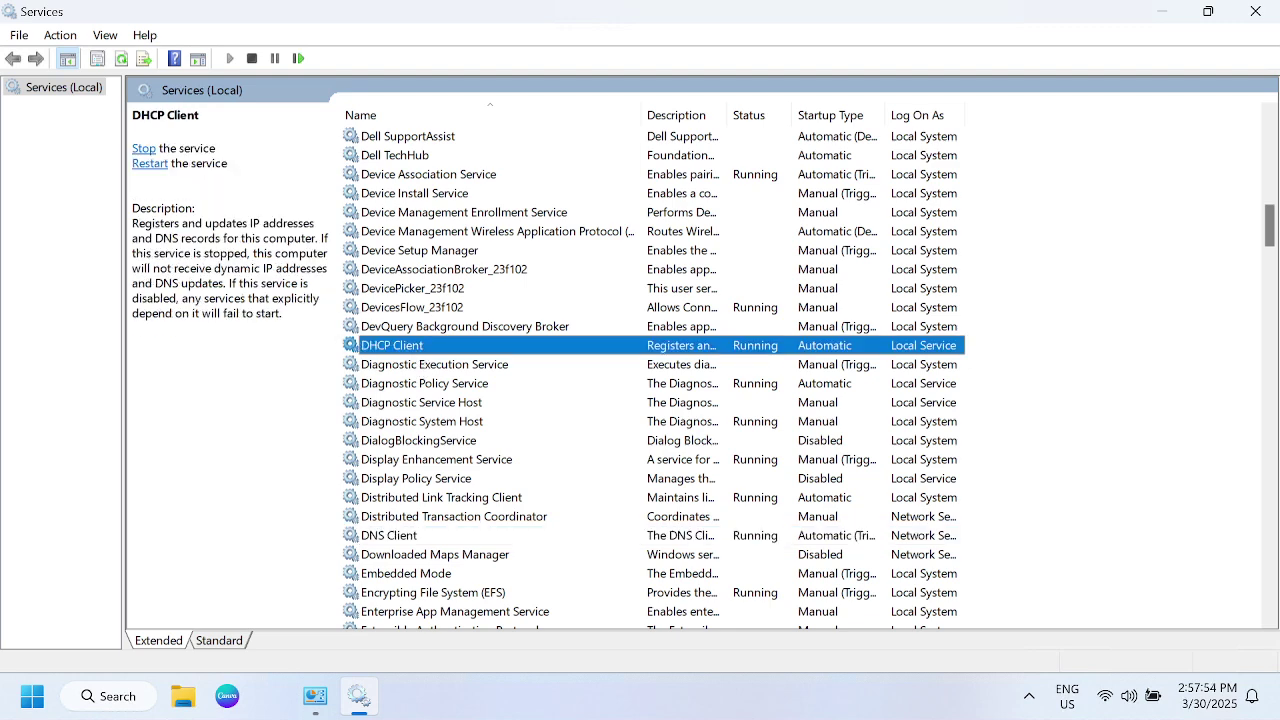
left_click(148, 164)
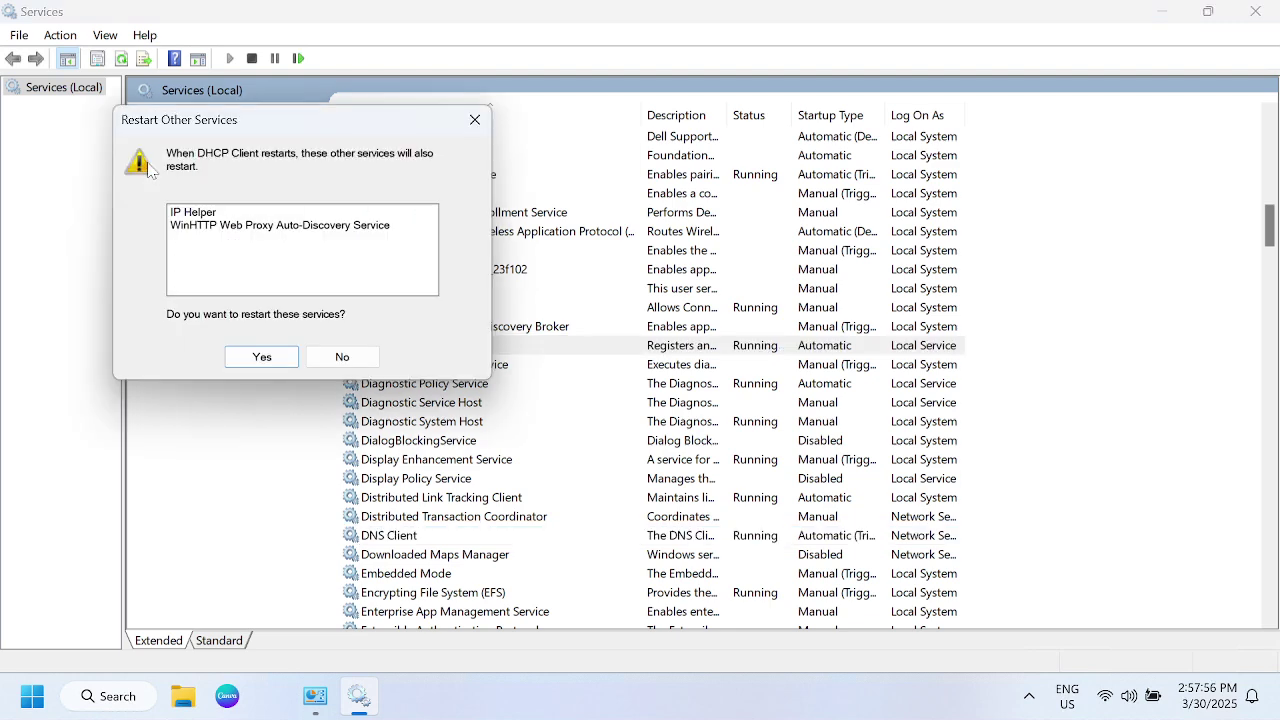
left_click(277, 357)
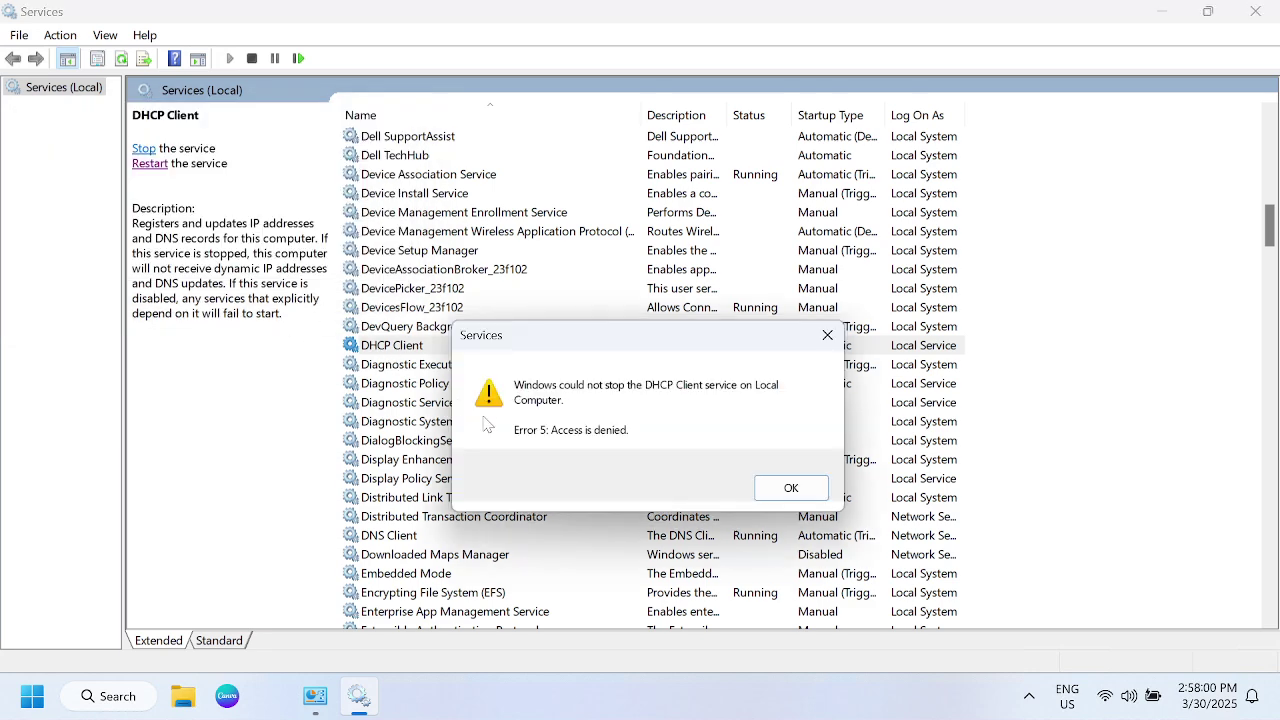
left_click(789, 489)
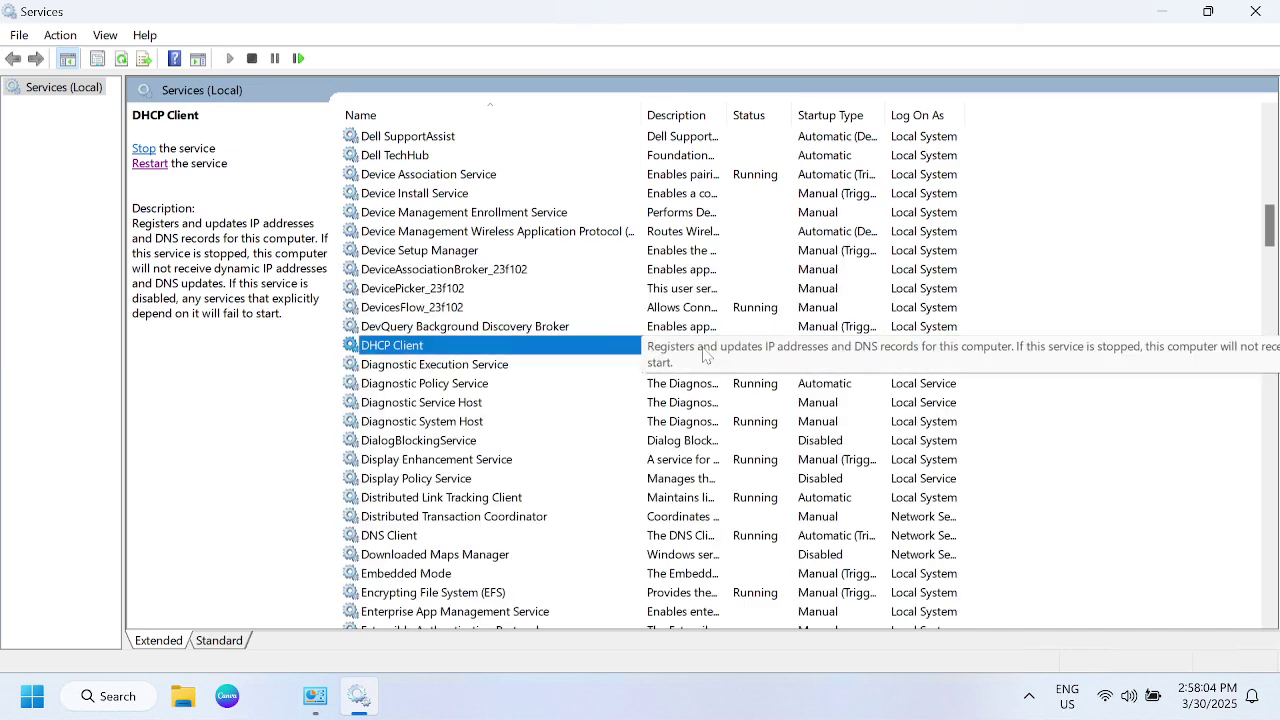
left_click(433, 330)
left_click(410, 350)
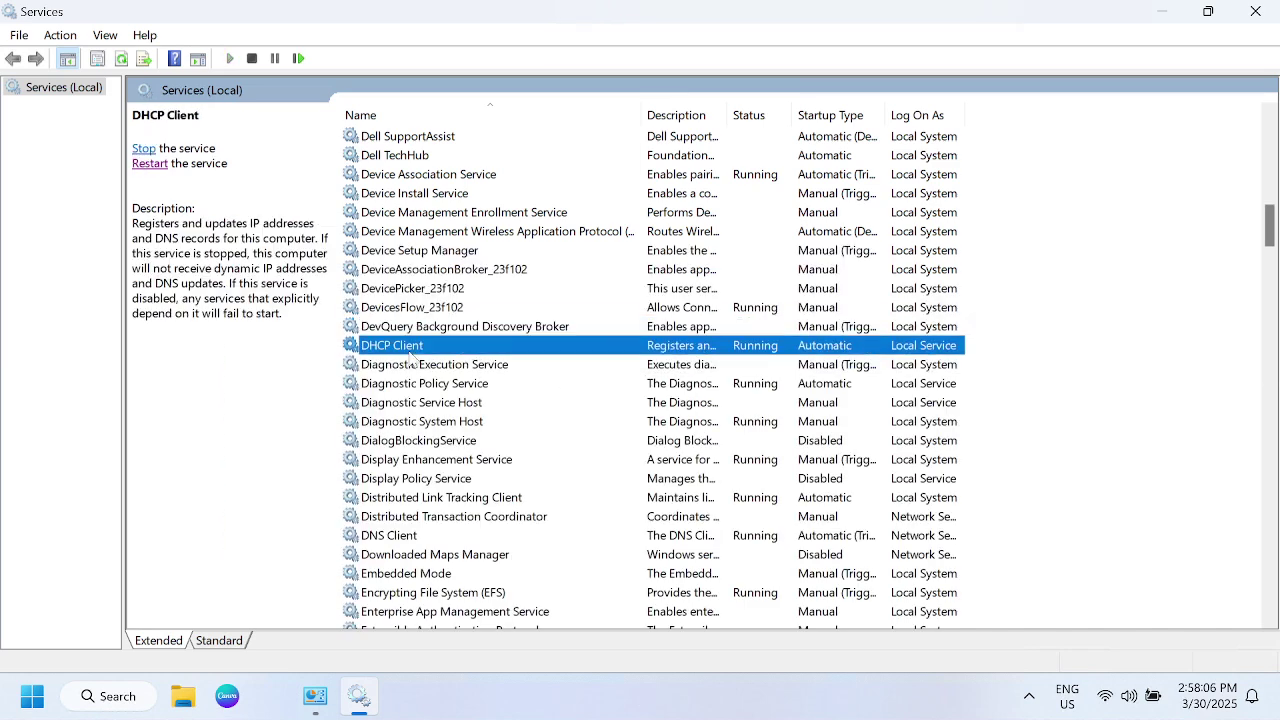
- Close the Services and Network Connections windows, search Windows for "cmd" and run Command Prompt as administrator
left_click(1255, 12)
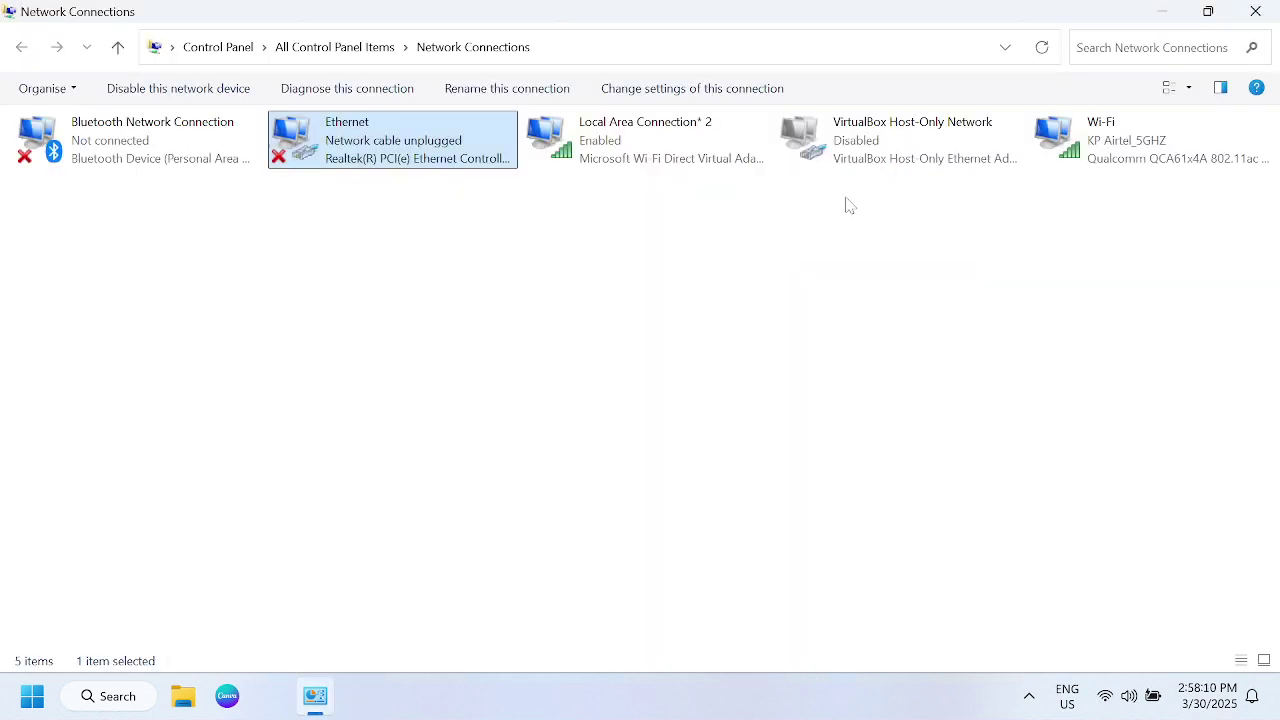
left_click(1255, 12)
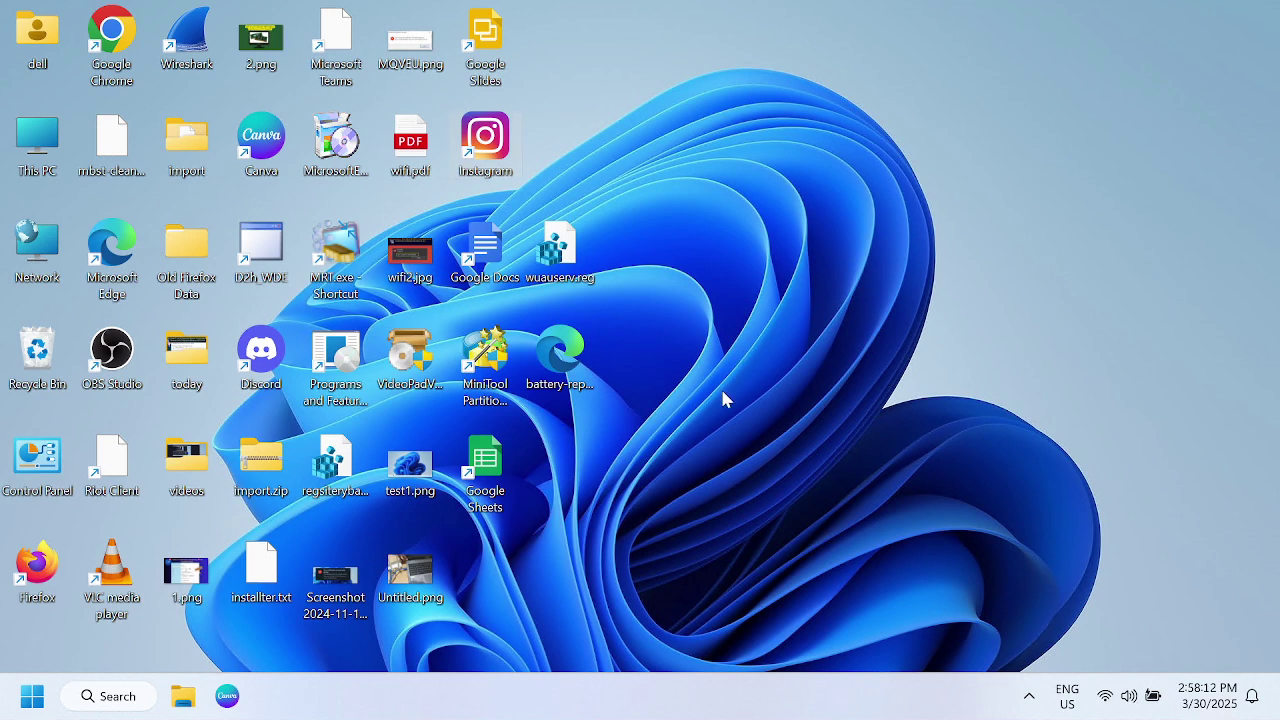
left_click(115, 697)
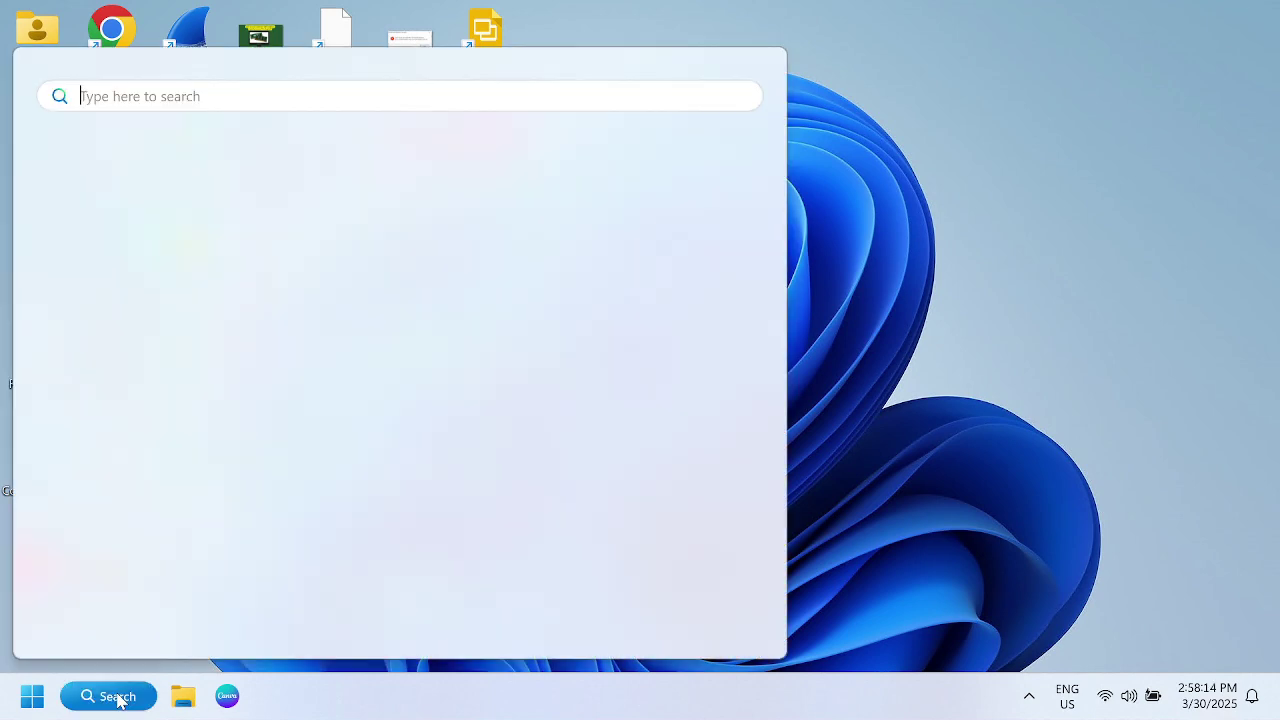
type("cmd")
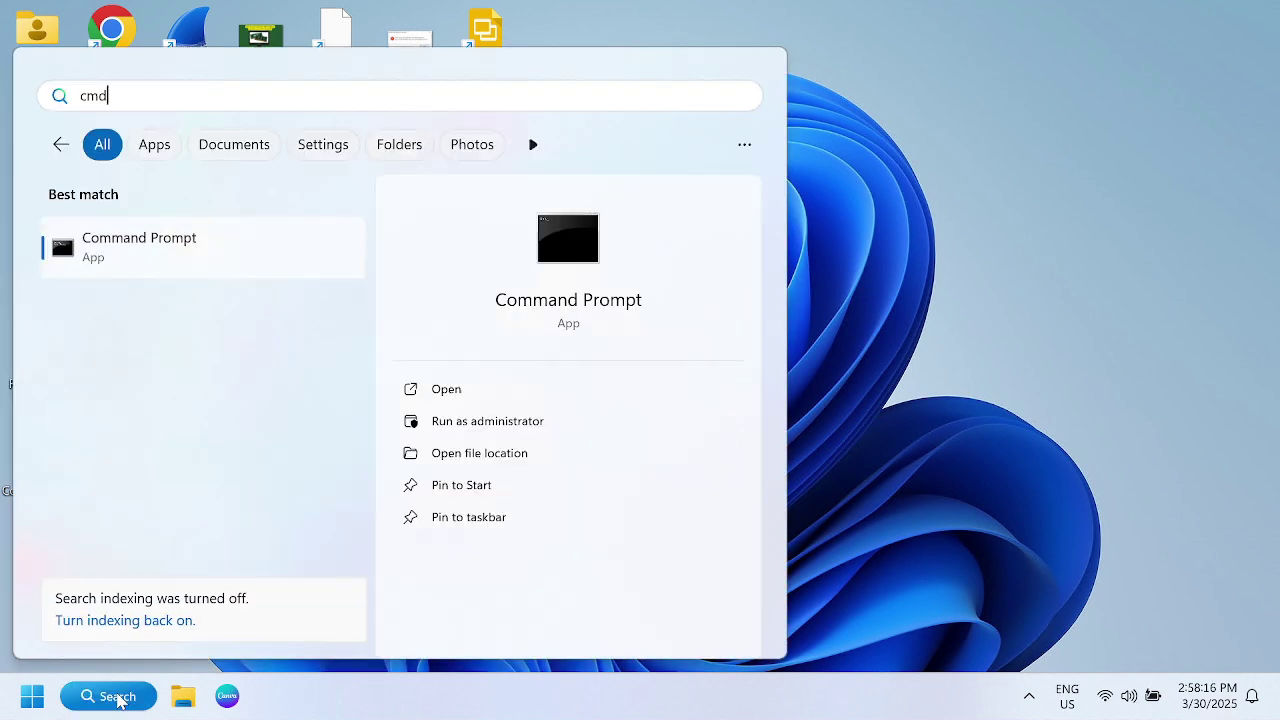
left_click(571, 424)
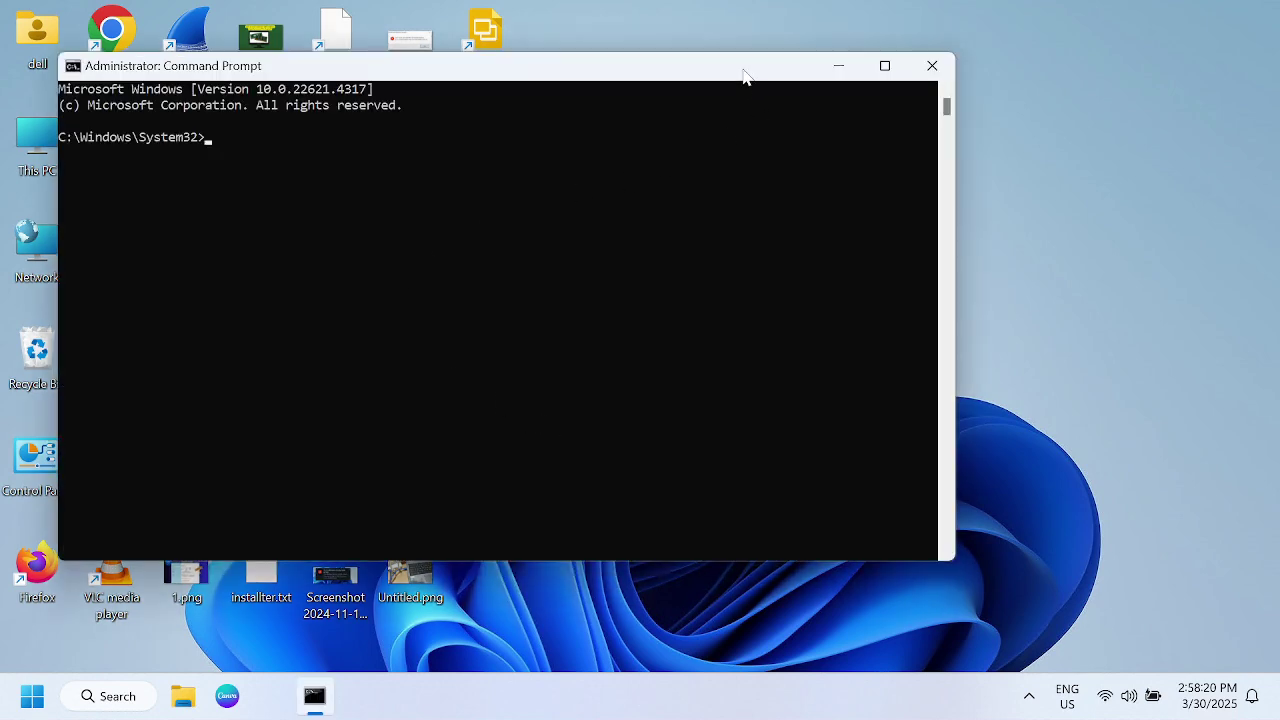
- In a maximized Command Prompt, flush the DNS cache with "ipconfig /flushdns" and reset Winsock with "netsh winsock reset"
left_click_drag(743, 77, 755, 75)
left_click(897, 64)
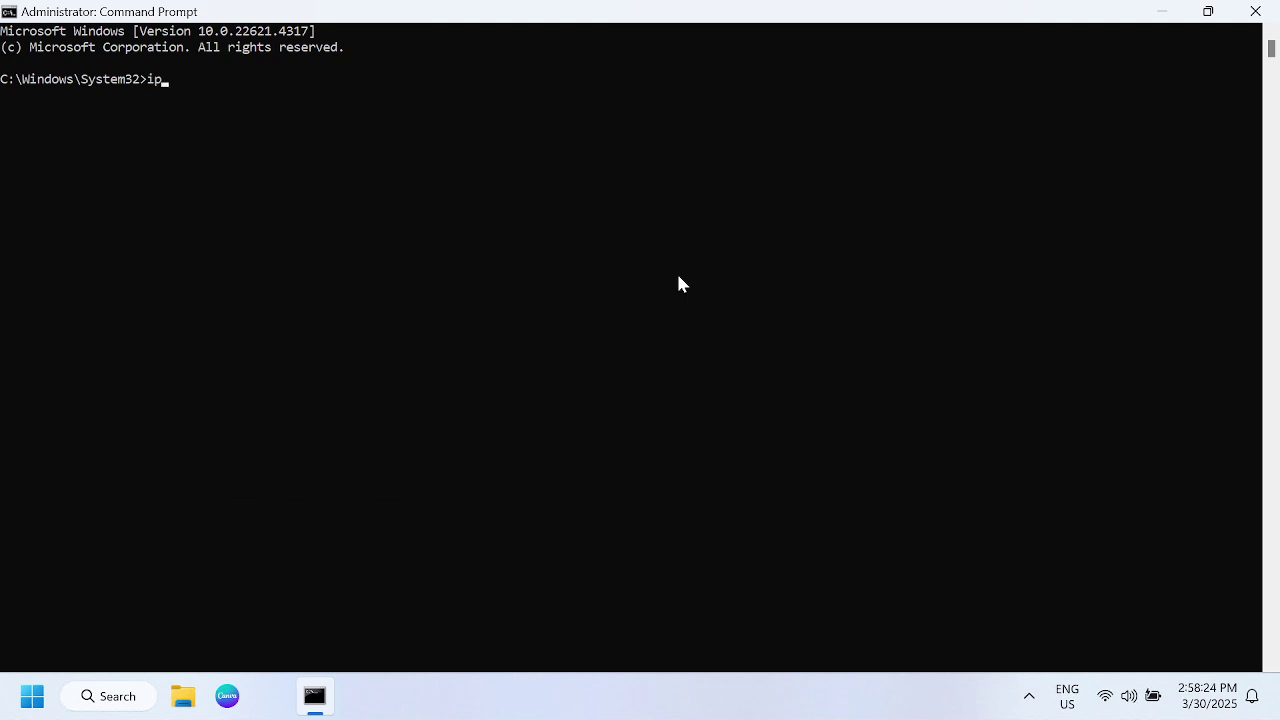
type("config /flushdns")
key("Return")
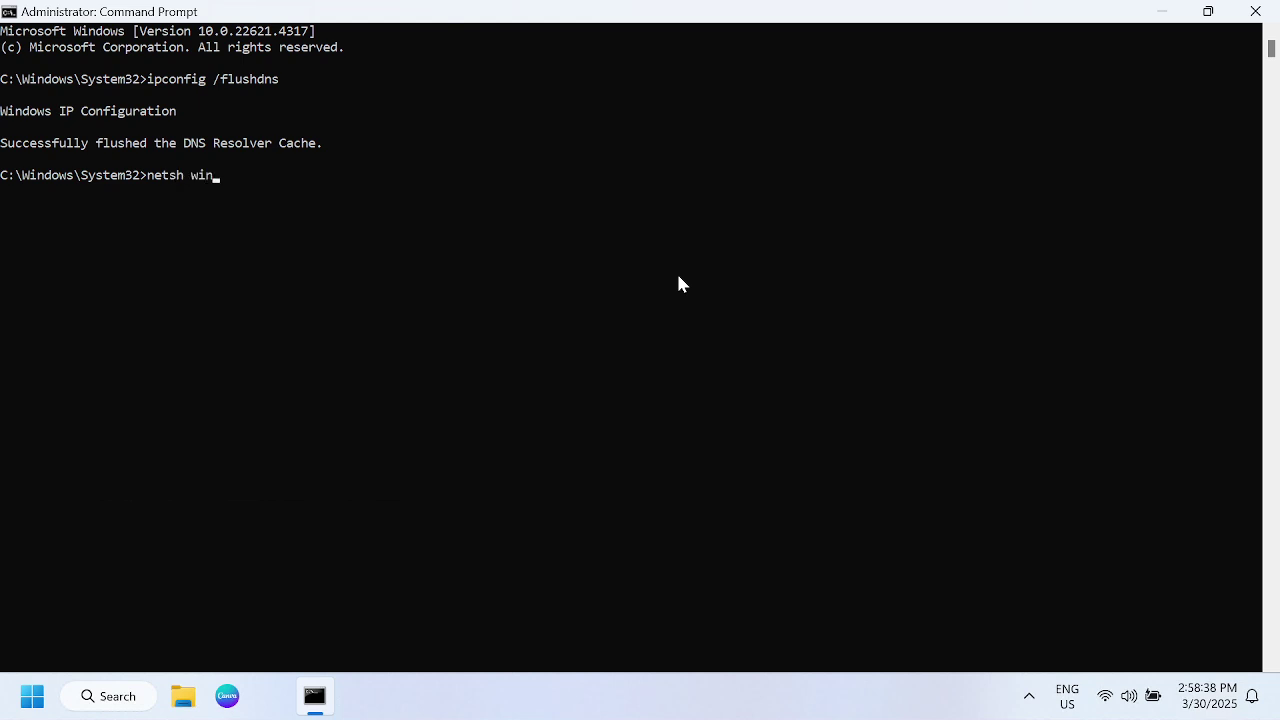
type("k reset")
key("Return")
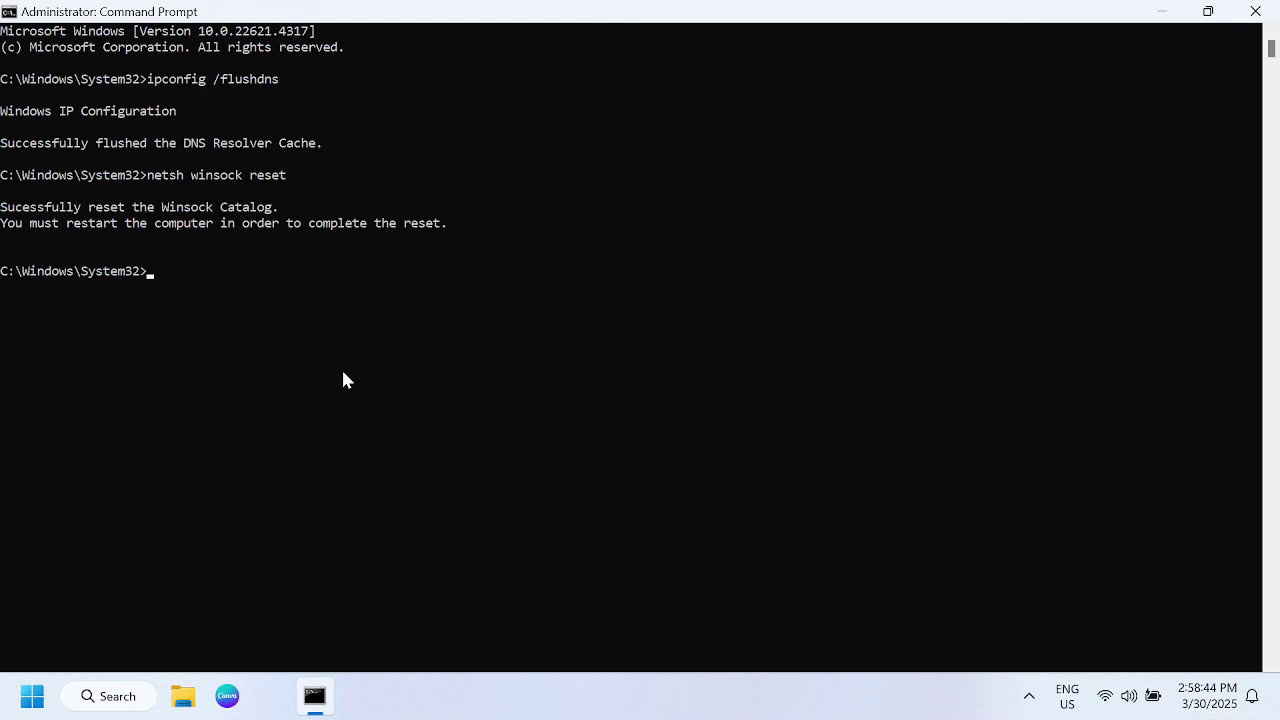
- Enter "ipconfig /renew" at the prompt without running it, and close Command Prompt
type("ipconfig /renew")
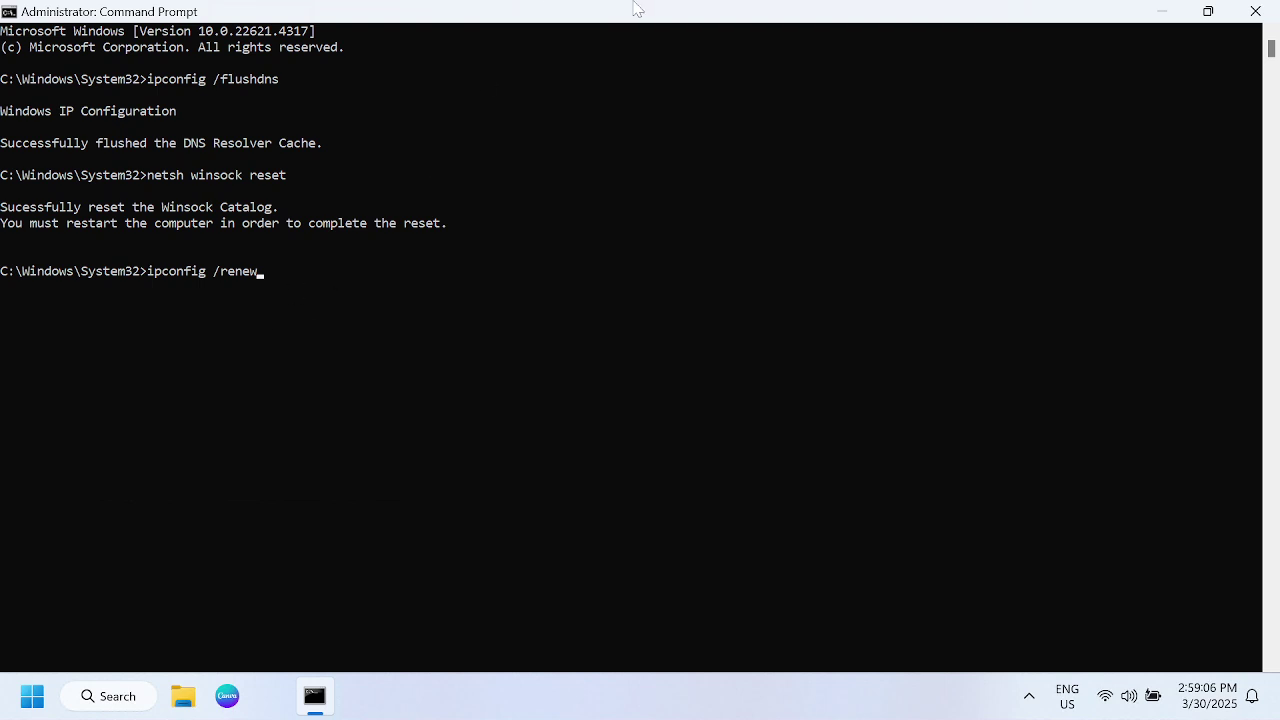
mouse_move(637, 9)
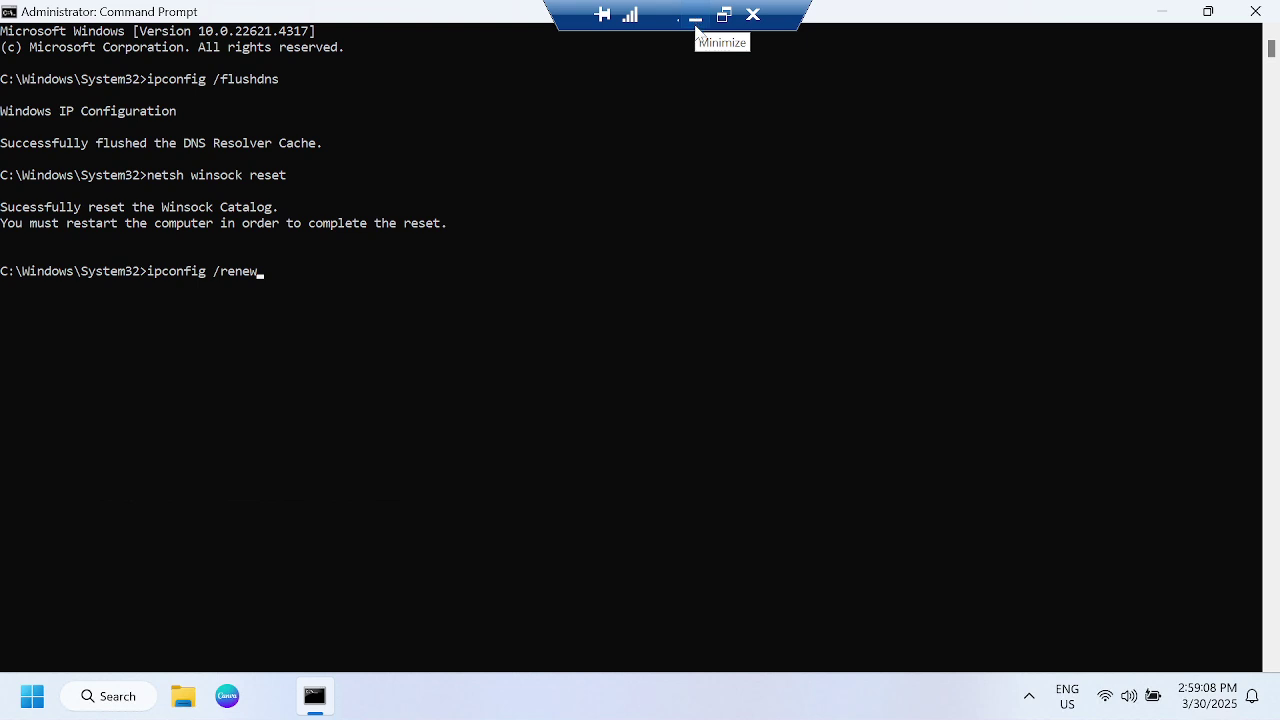
left_click_drag(319, 327, 306, 333)
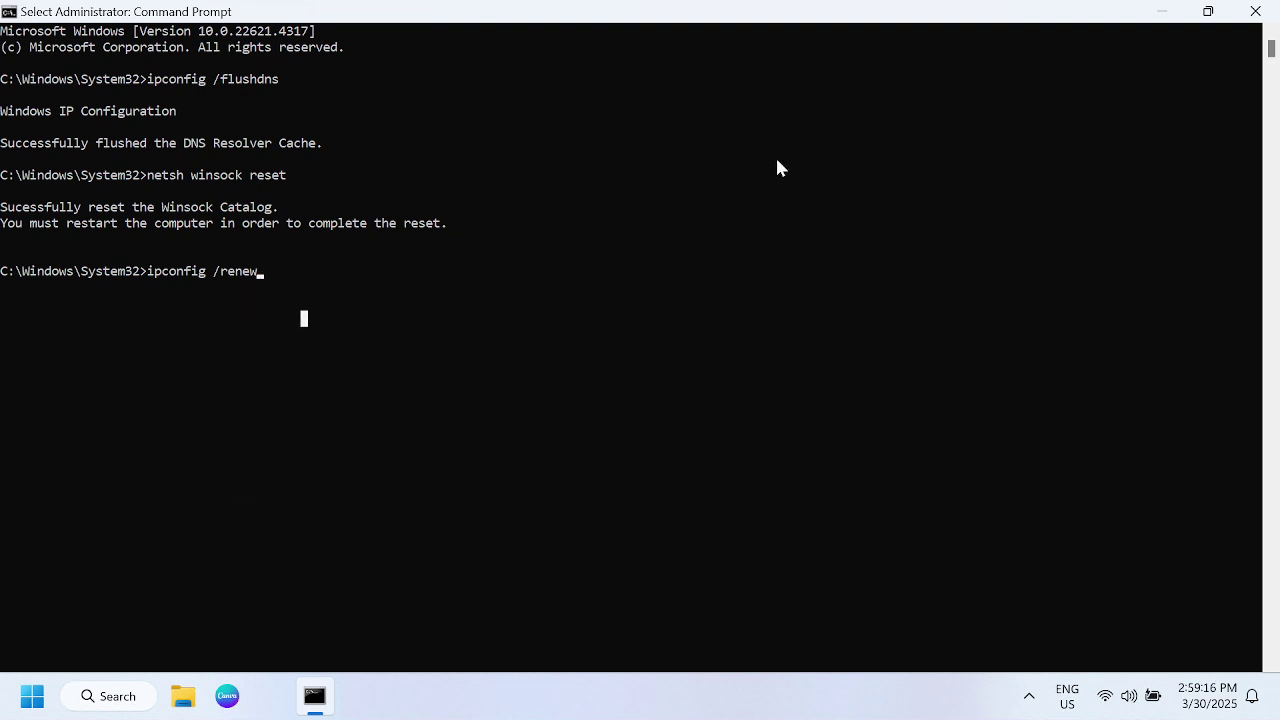
left_click(1252, 14)
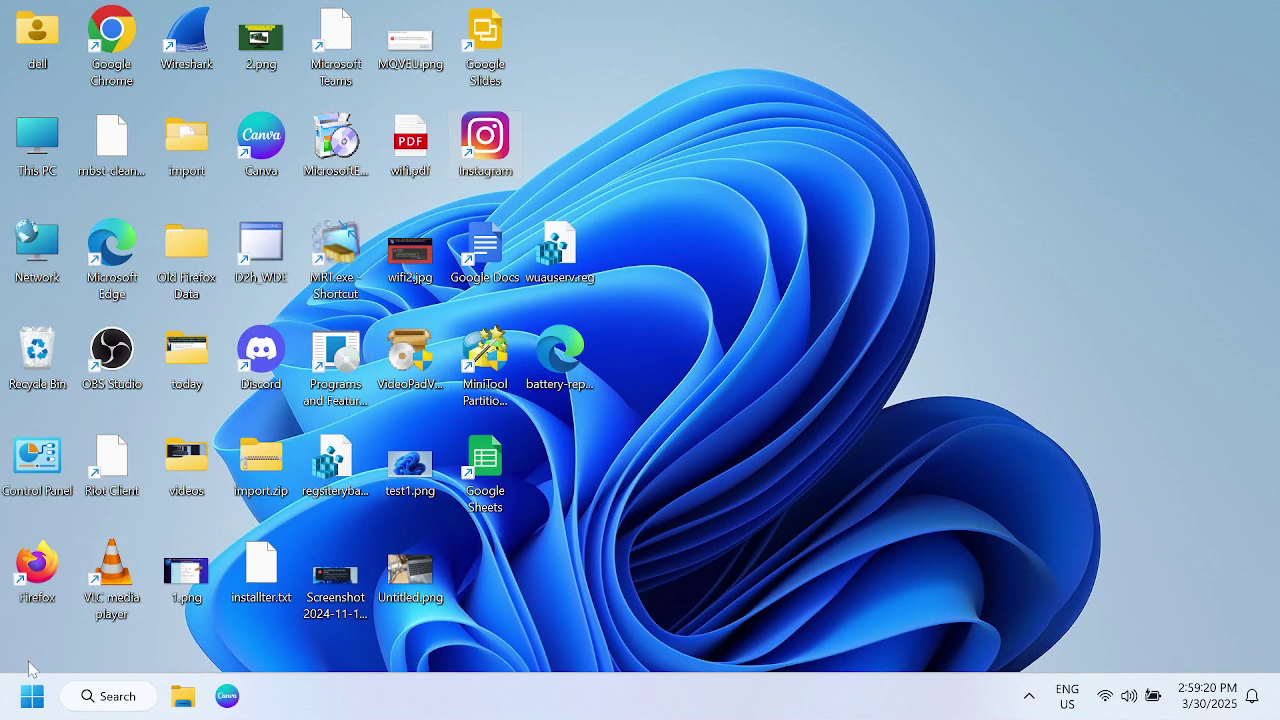
- Search Windows for "device" and open Device Manager
left_click(112, 697)
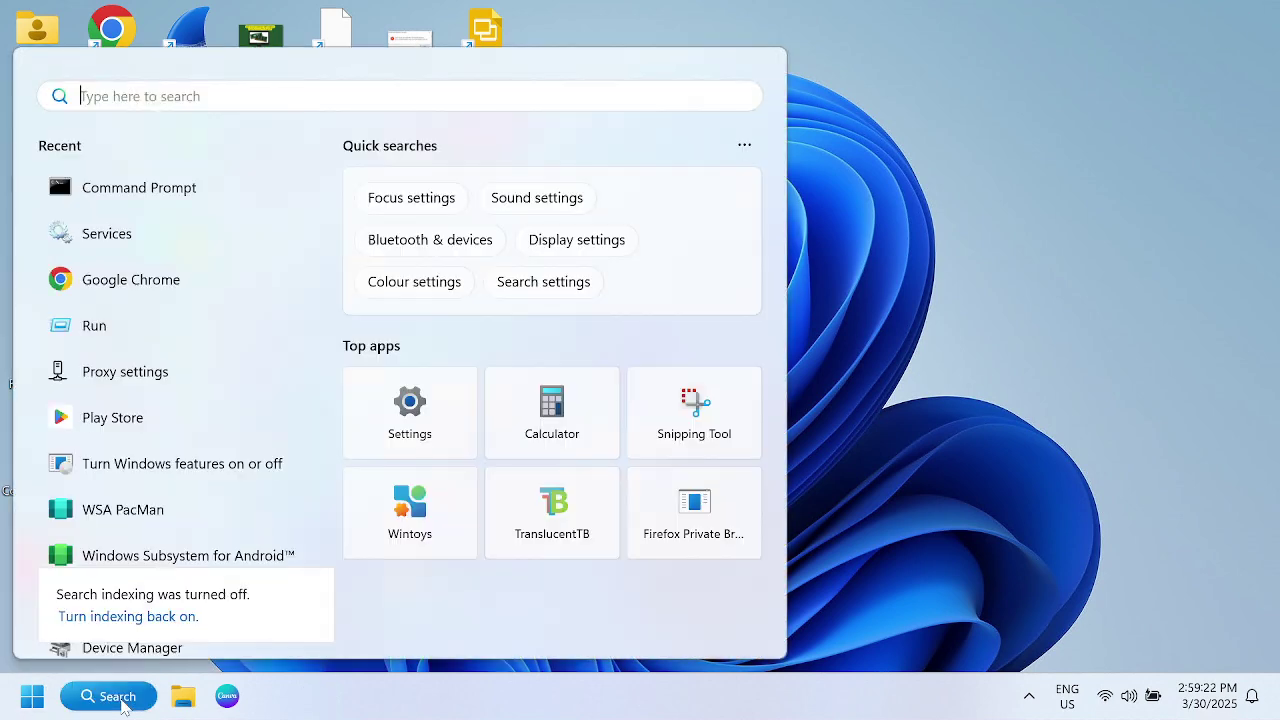
type("devic")
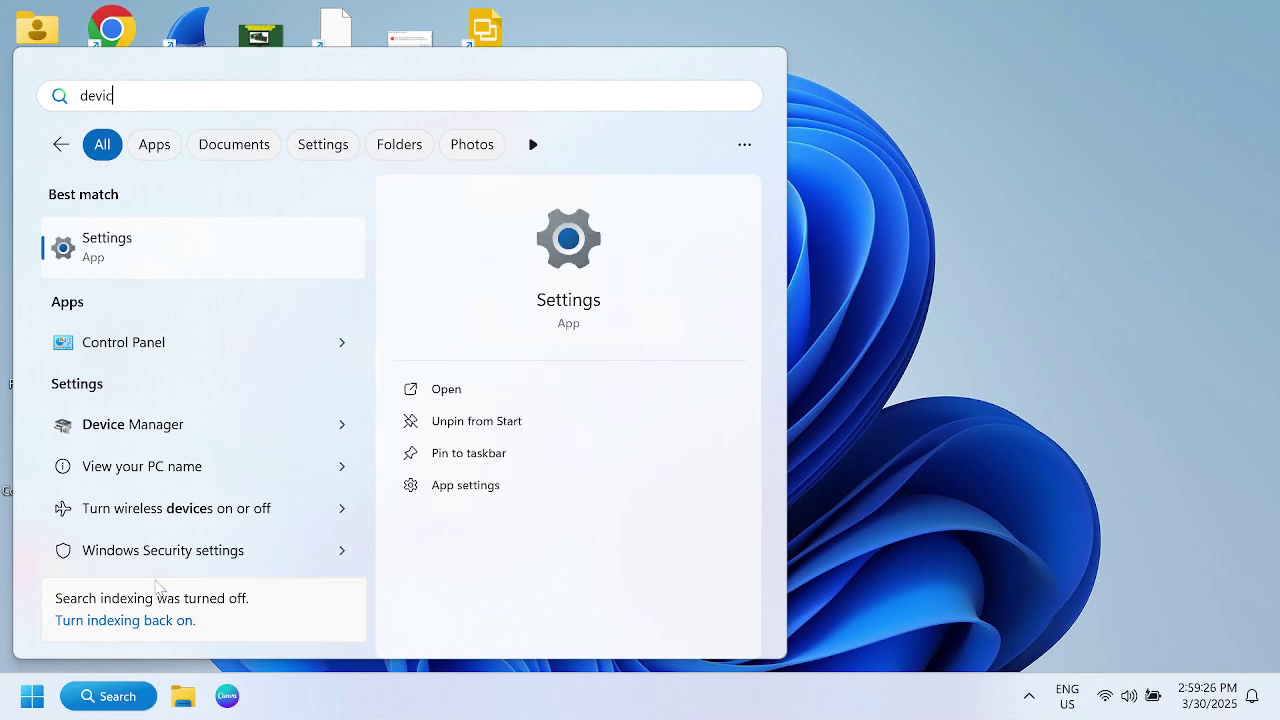
type("e Manage")
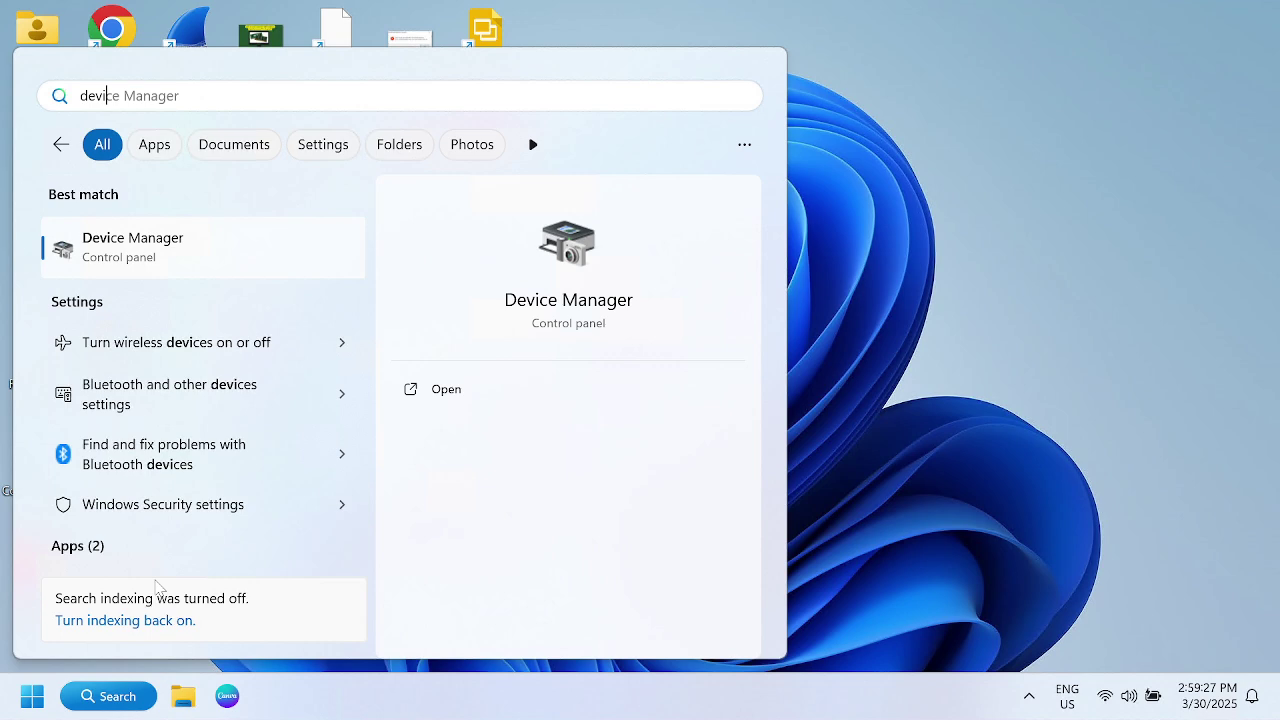
left_click(150, 245)
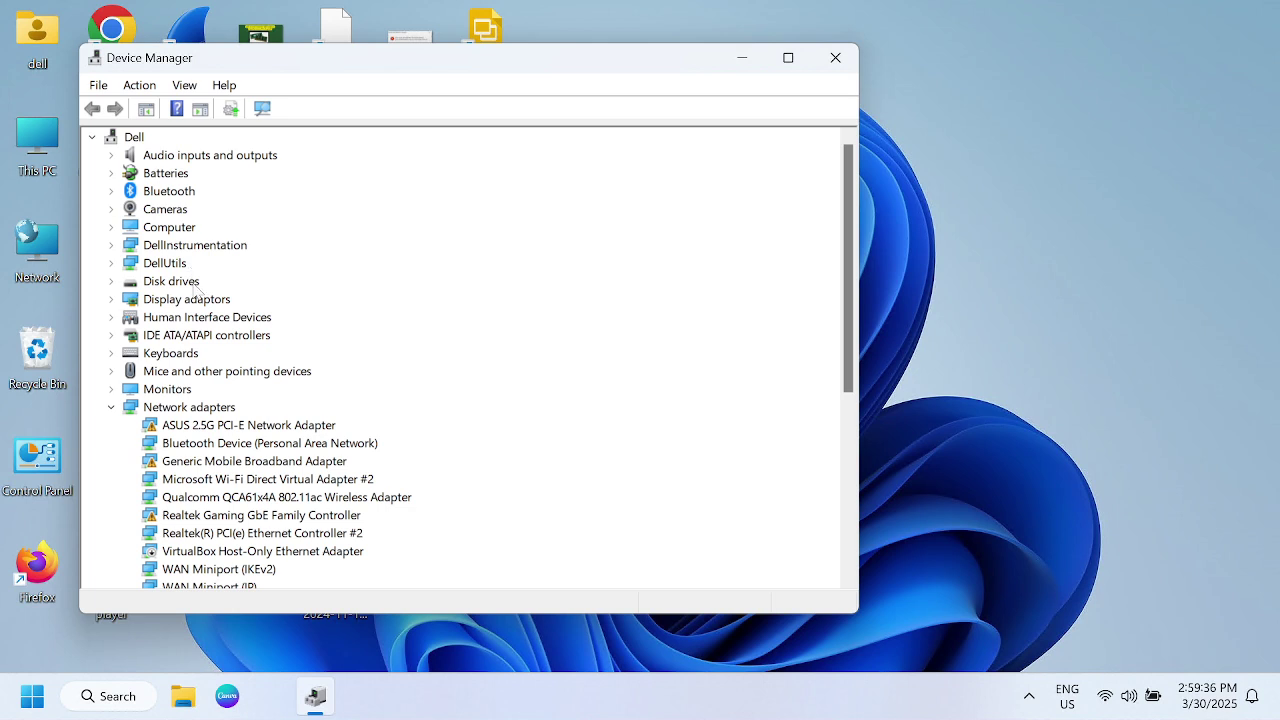
- Run an automatic driver search for Realtek(R) PCI(e) Ethernet Controller #2 under Network adapters and close the update wizard
scroll(212, 349, "down", 1)
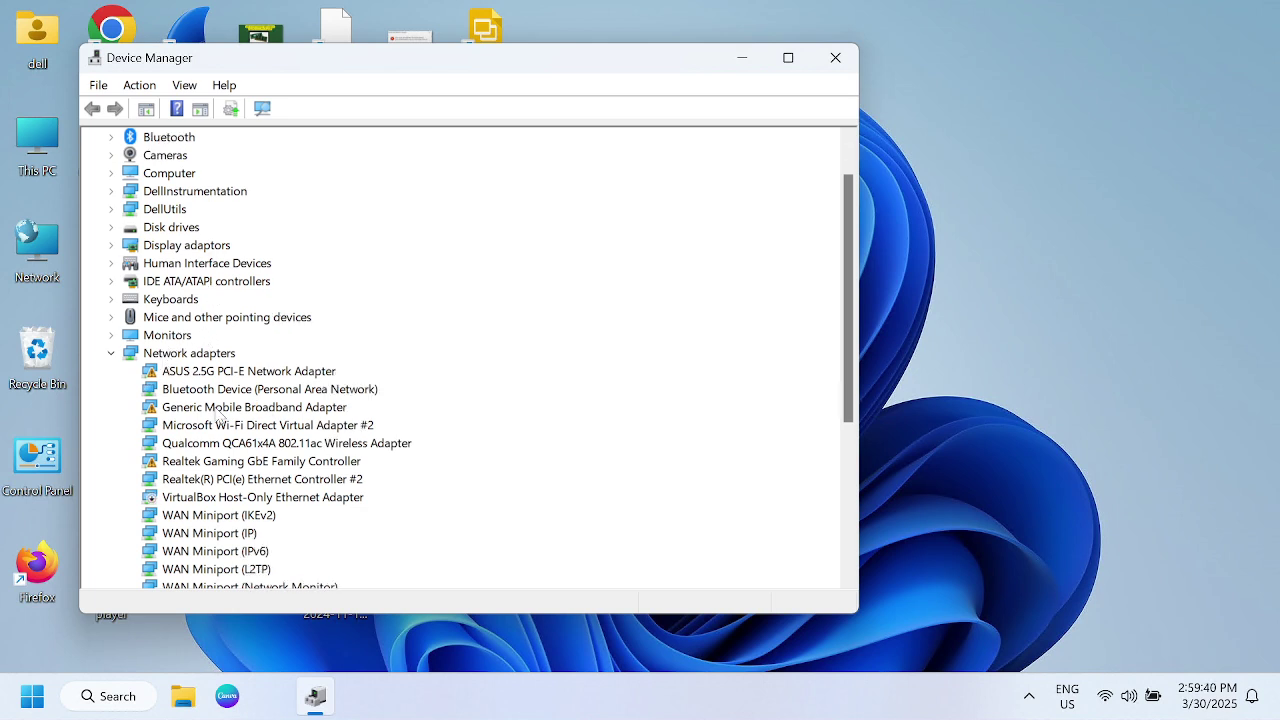
left_click(265, 409)
left_click(222, 462)
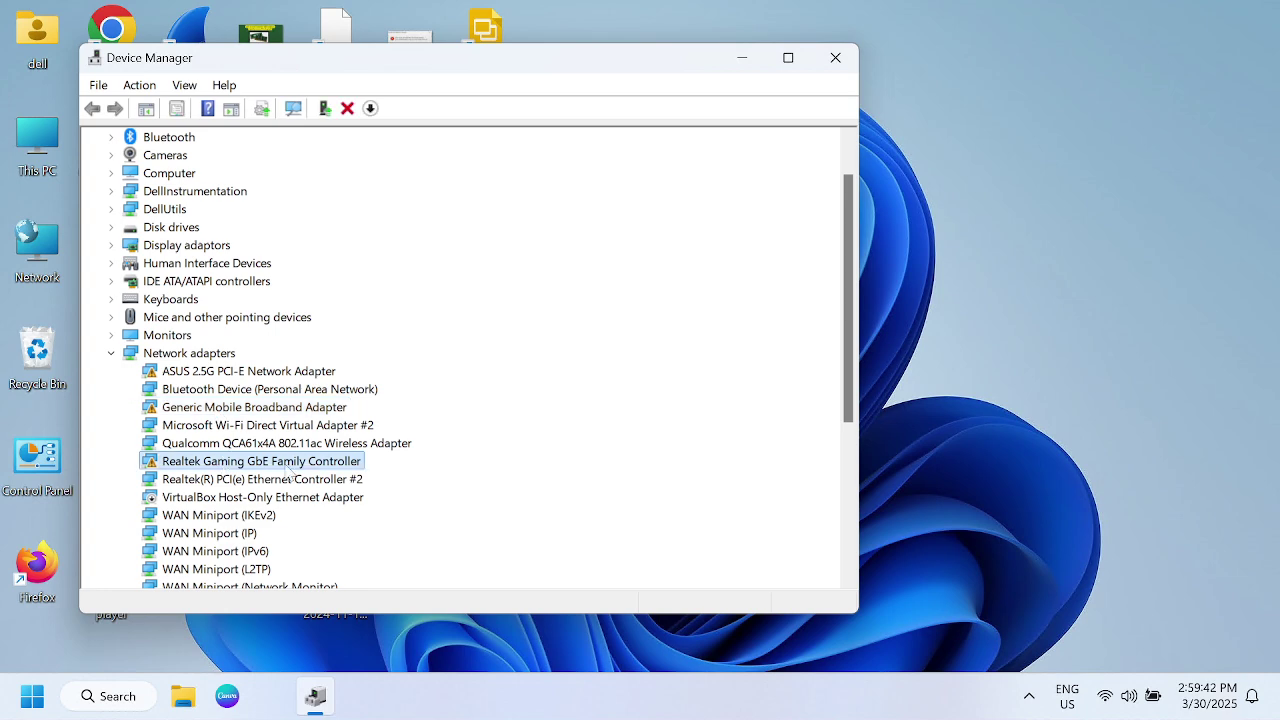
scroll(287, 470, "down", 2)
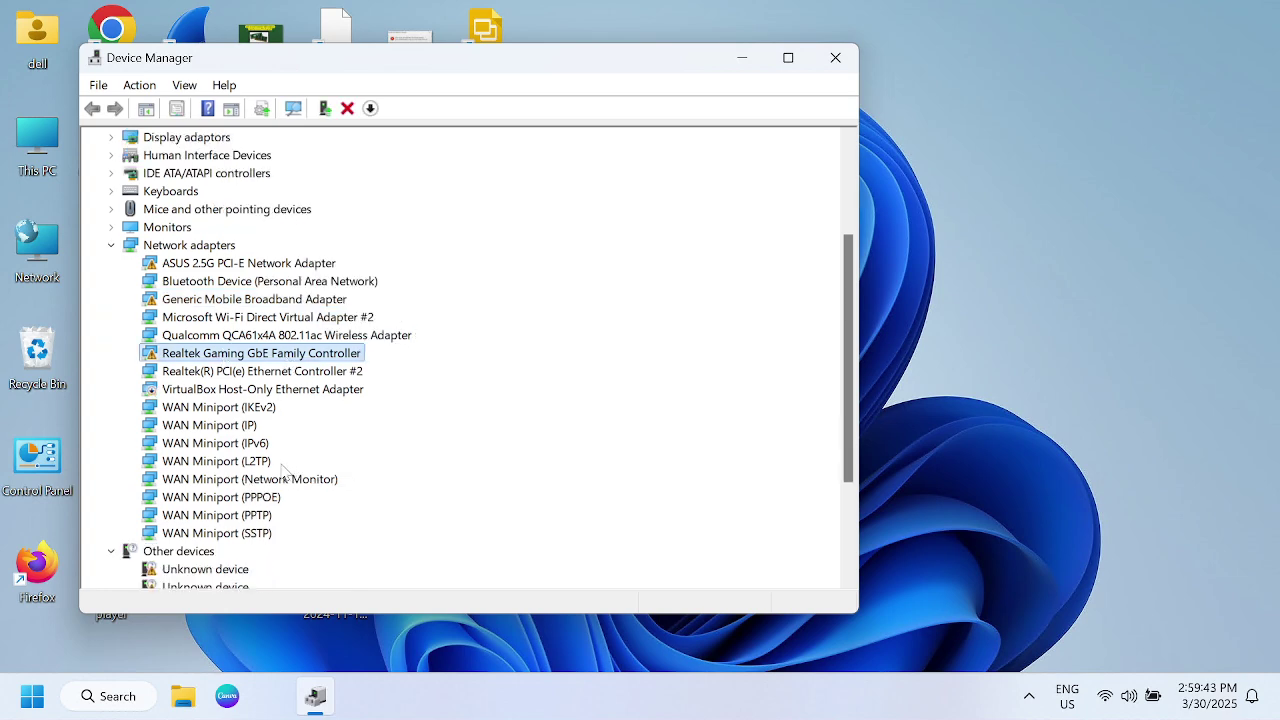
left_click(200, 372)
right_click(199, 373)
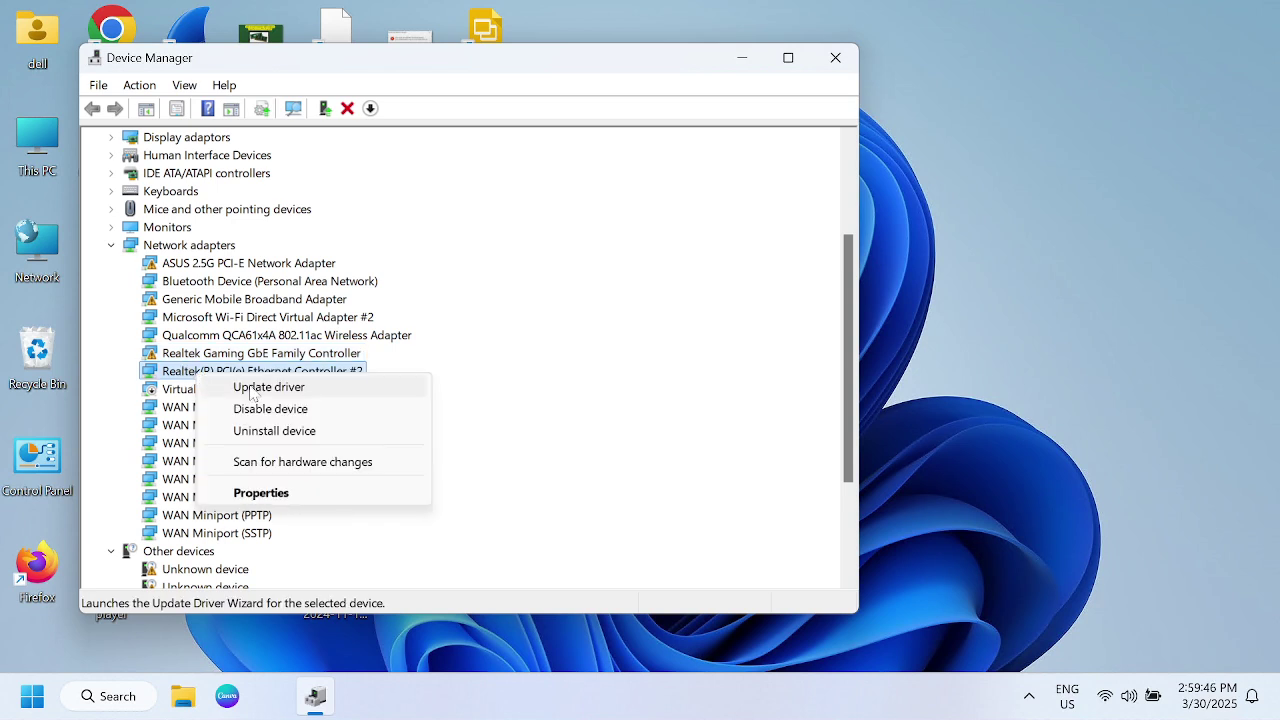
left_click(251, 390)
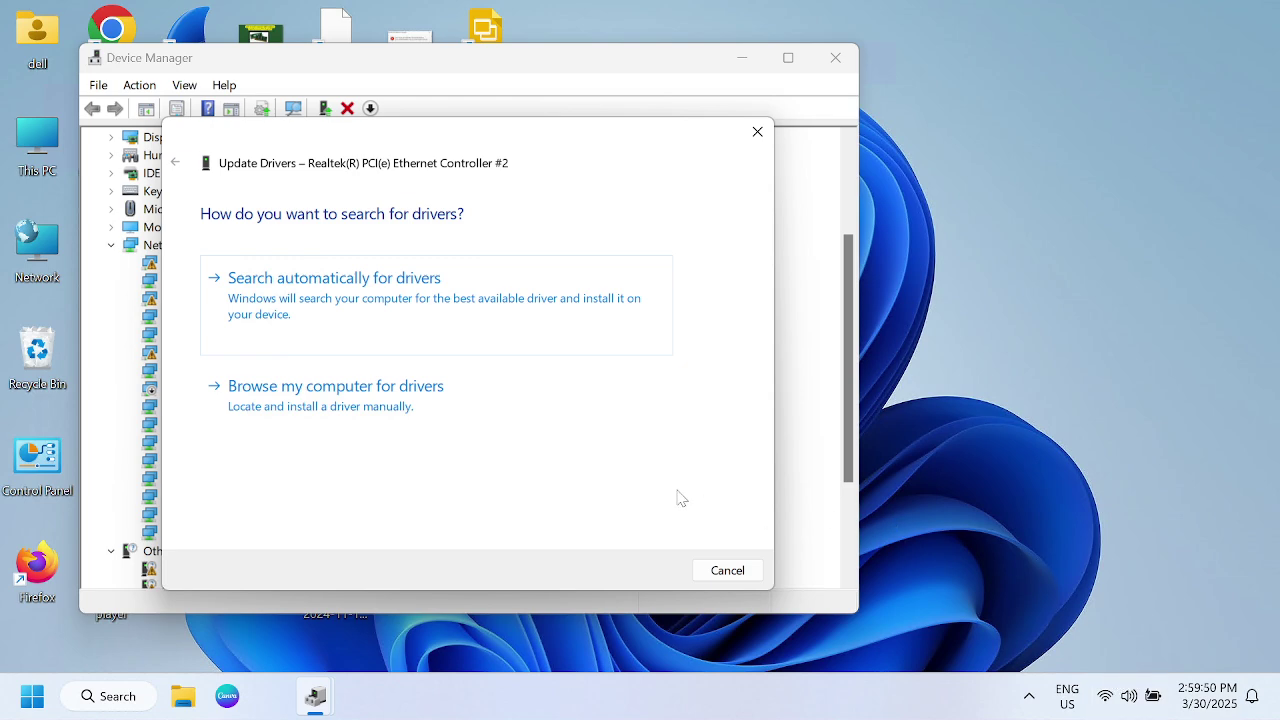
left_click(372, 312)
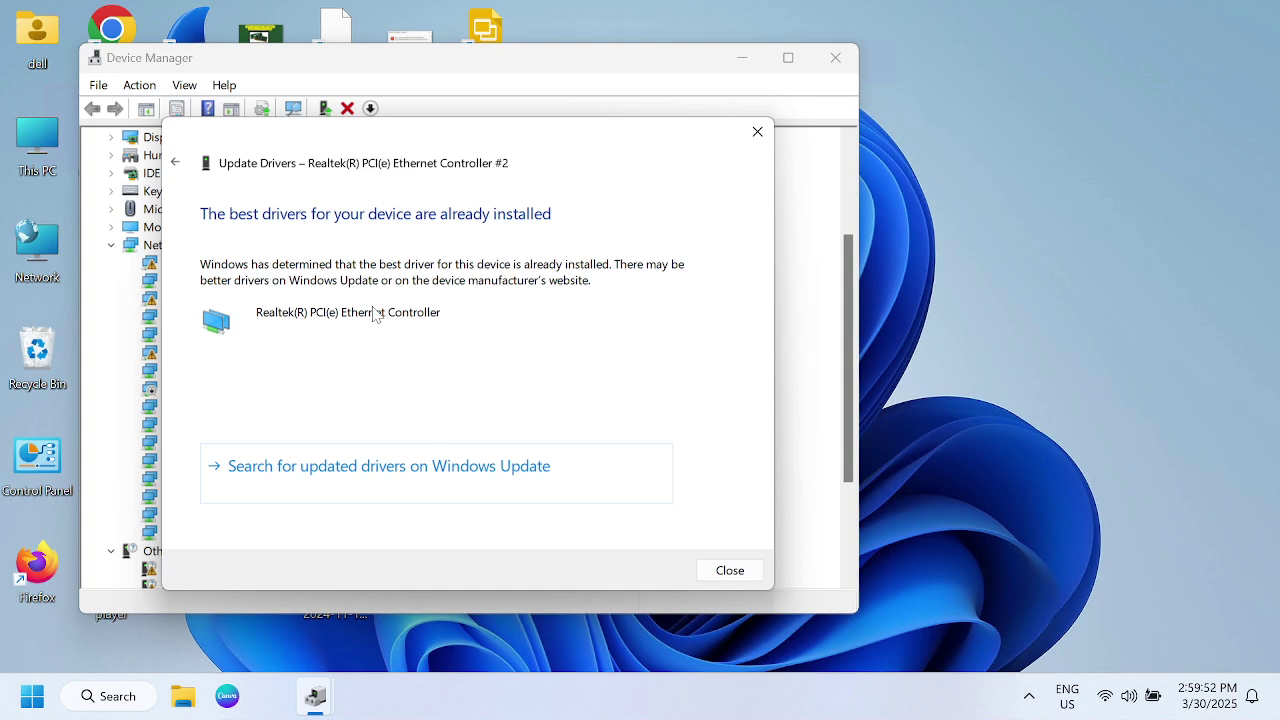
left_click(730, 570)
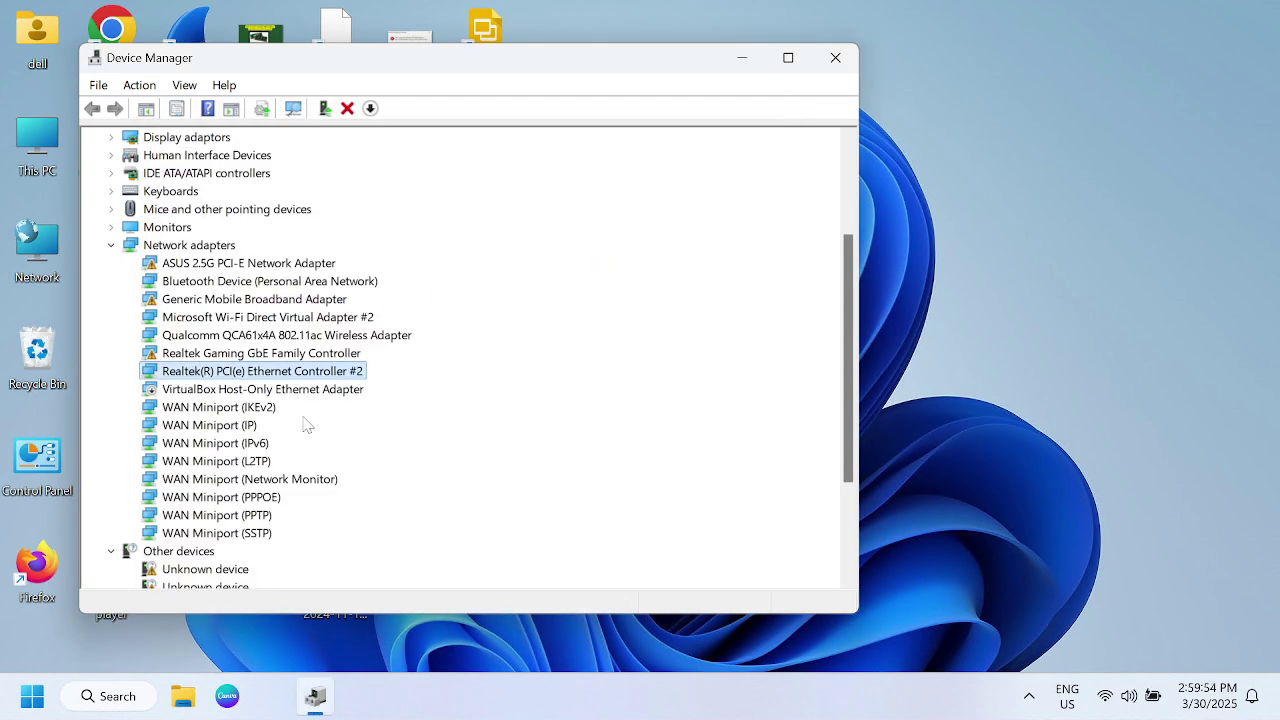
- Reinstall the Realtek(R) PCI(e) Ethernet Controller driver for controller #2 by choosing it from the drivers available on the computer
right_click(258, 390)
left_click(262, 378)
right_click(258, 373)
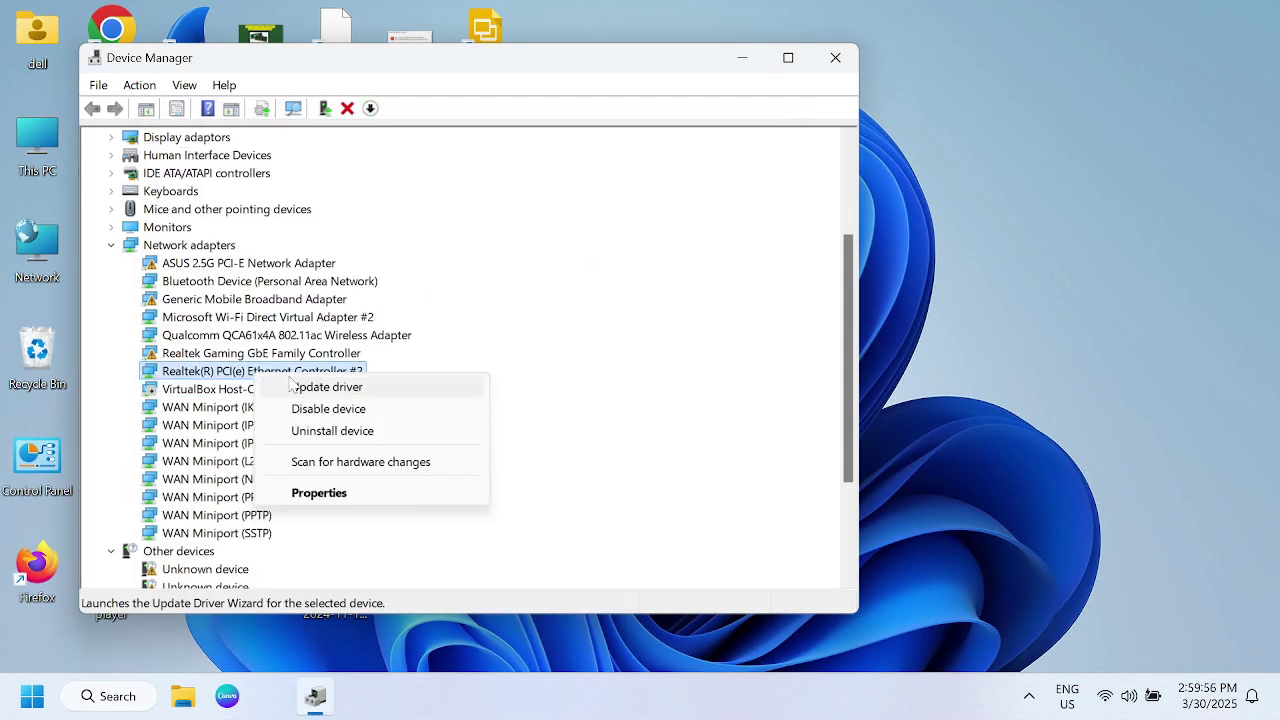
left_click(295, 386)
left_click(377, 417)
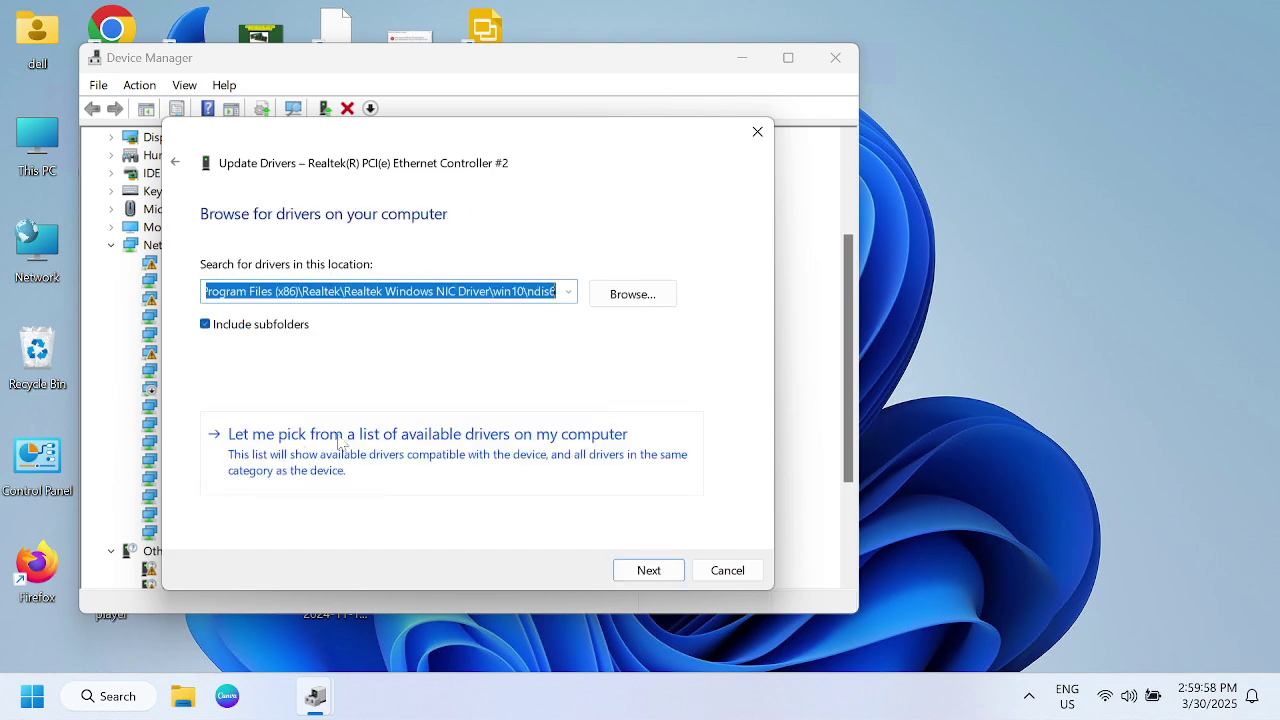
left_click(342, 436)
left_click(304, 389)
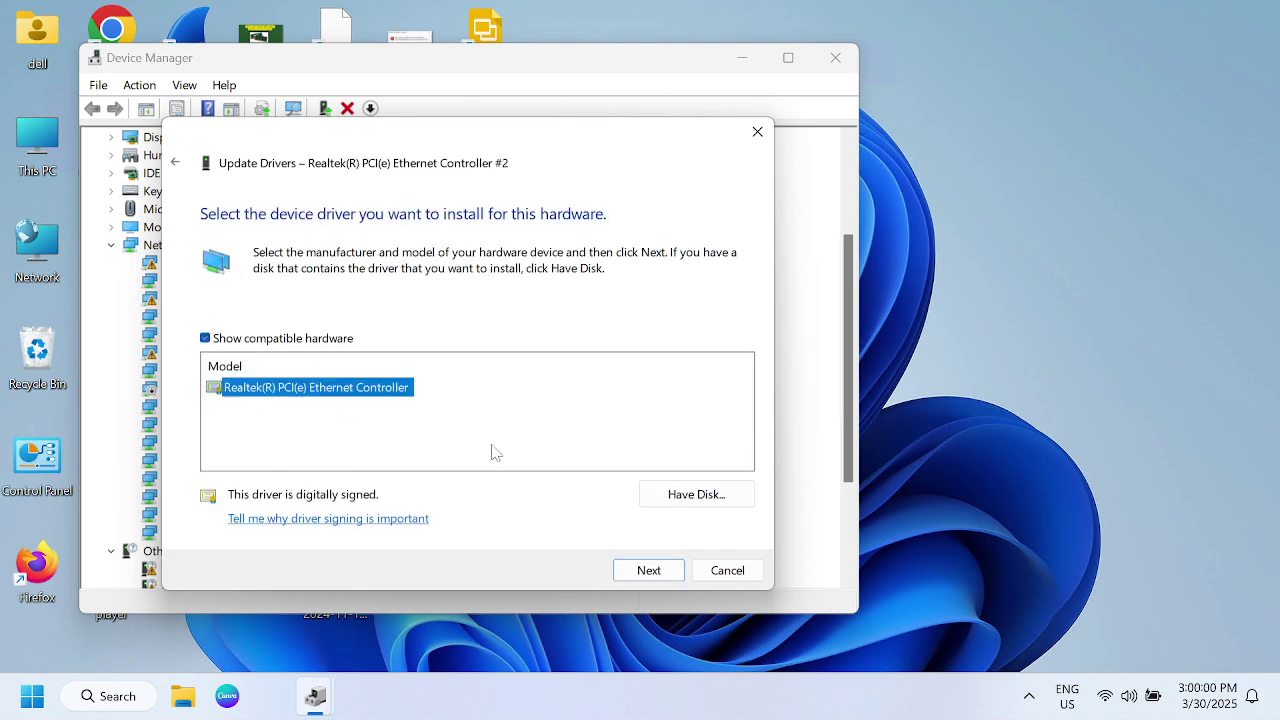
left_click(648, 570)
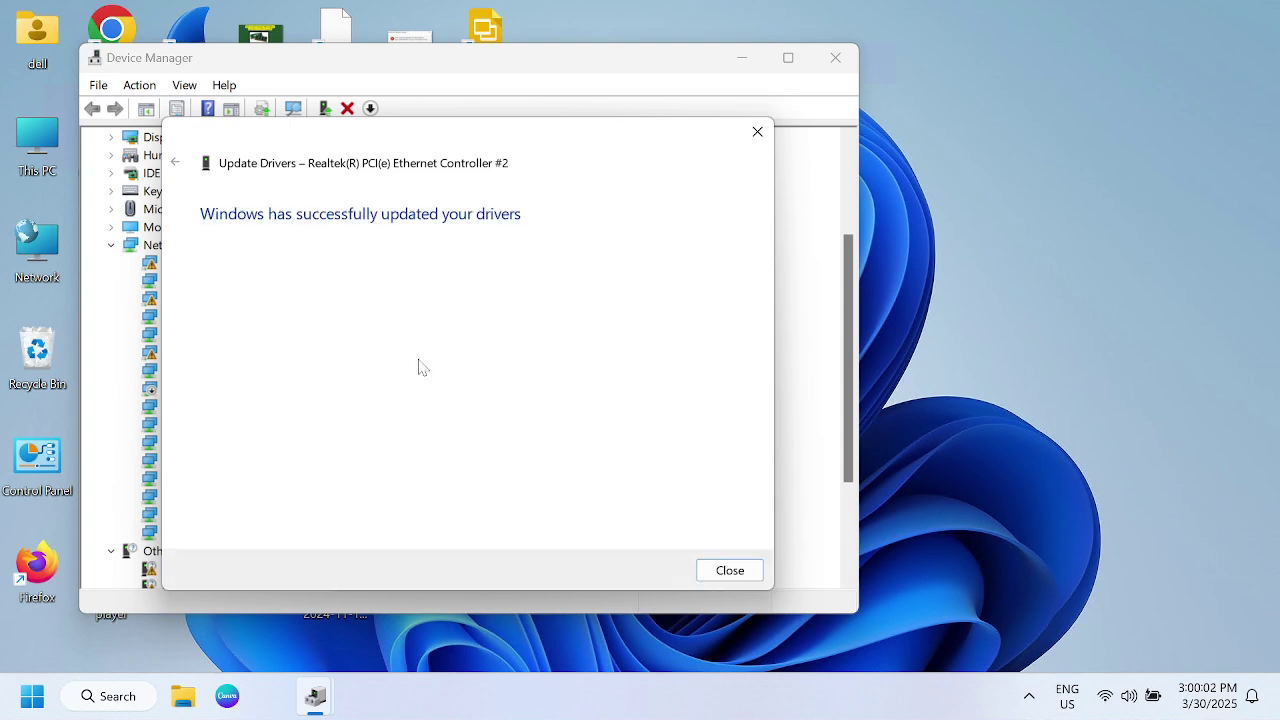
left_click(730, 570)
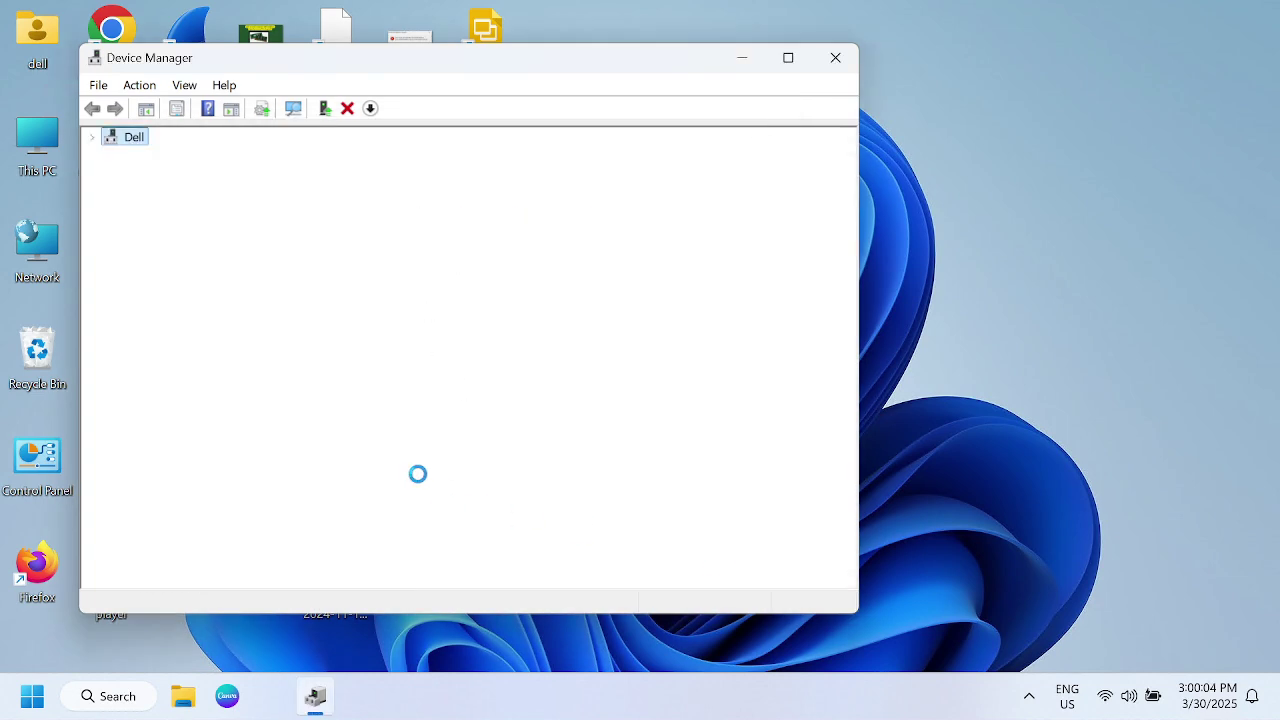
- Check the device status, driver information and rollback option in the properties of Realtek(R) PCI(e) Ethernet Controller #2
scroll(342, 430, "down", 1)
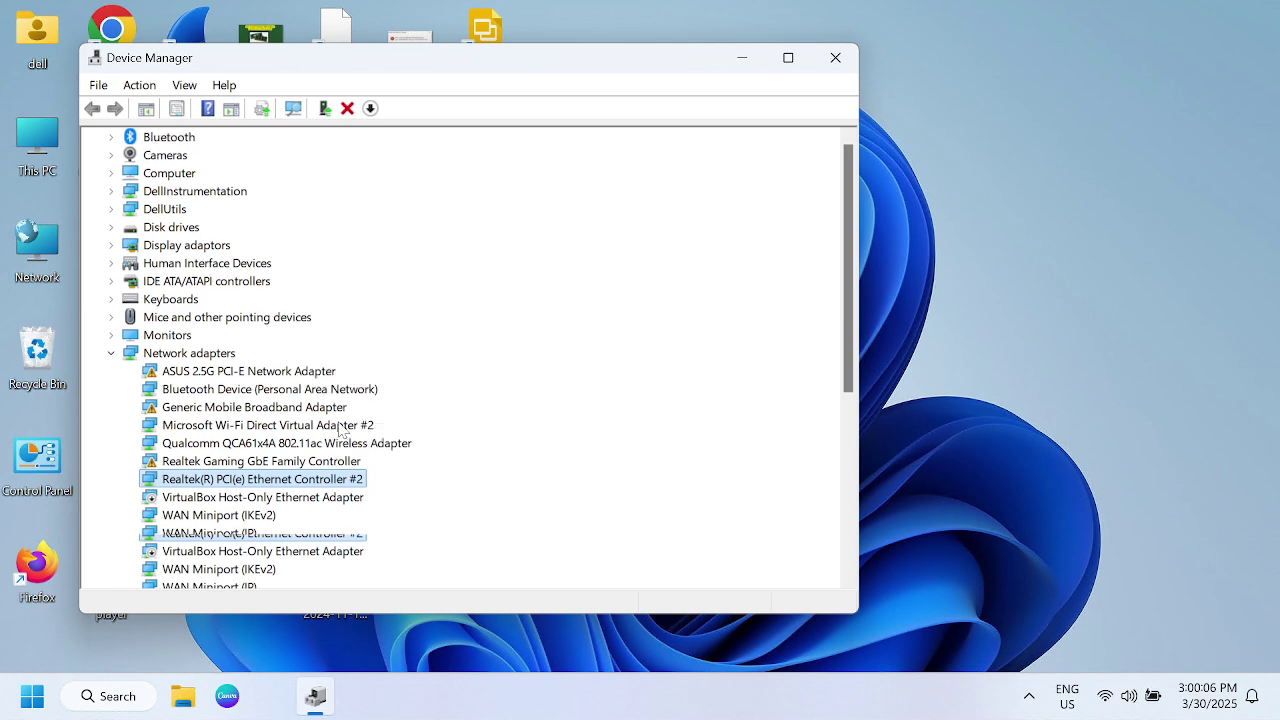
scroll(342, 430, "down", 2)
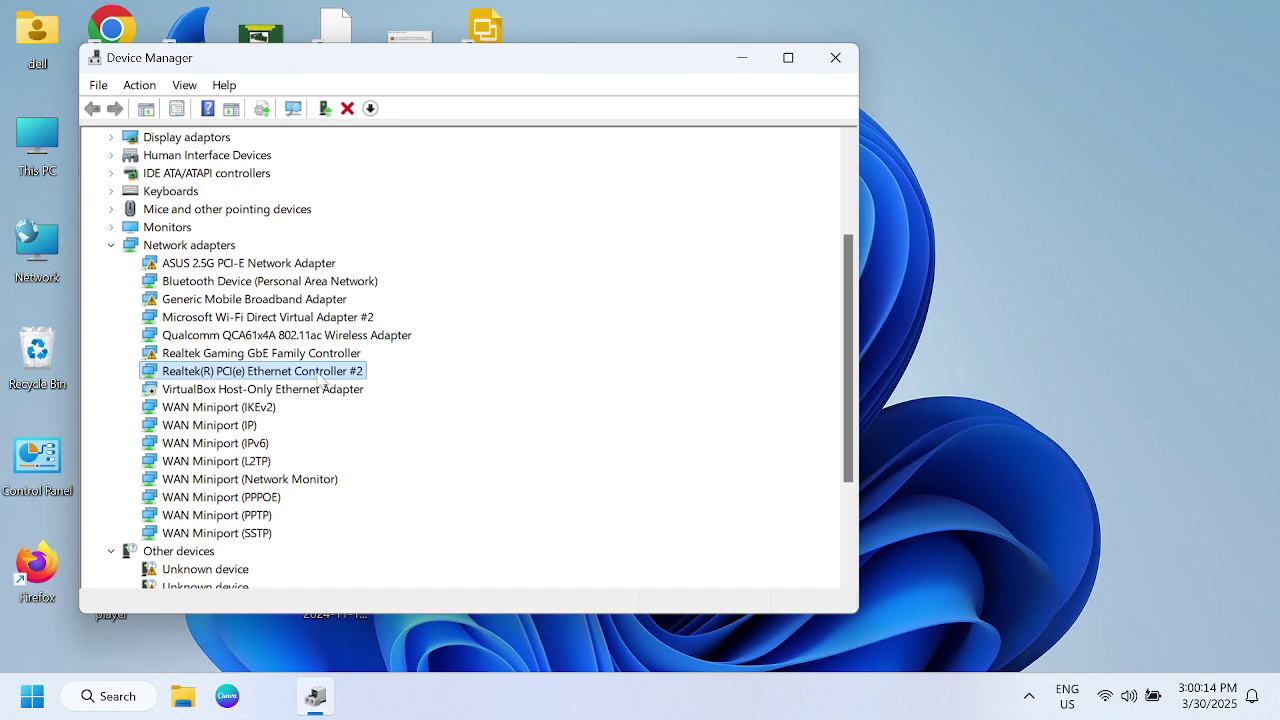
right_click(320, 382)
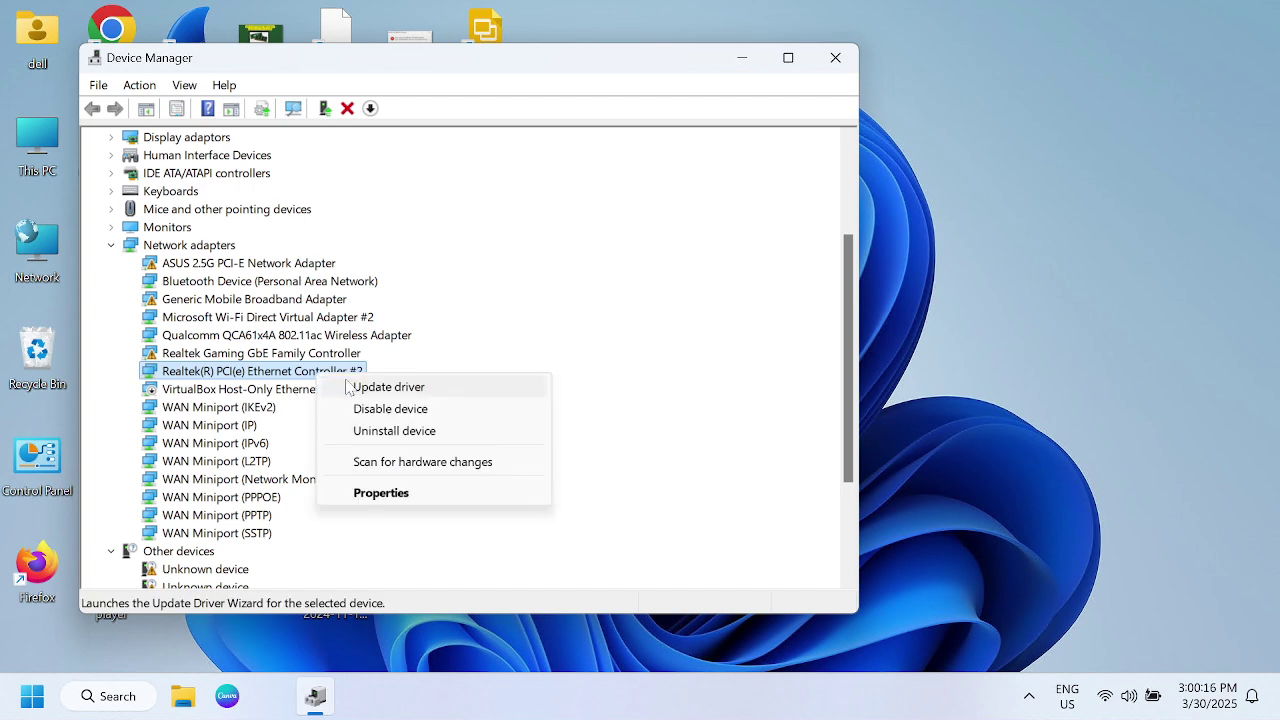
left_click(392, 505)
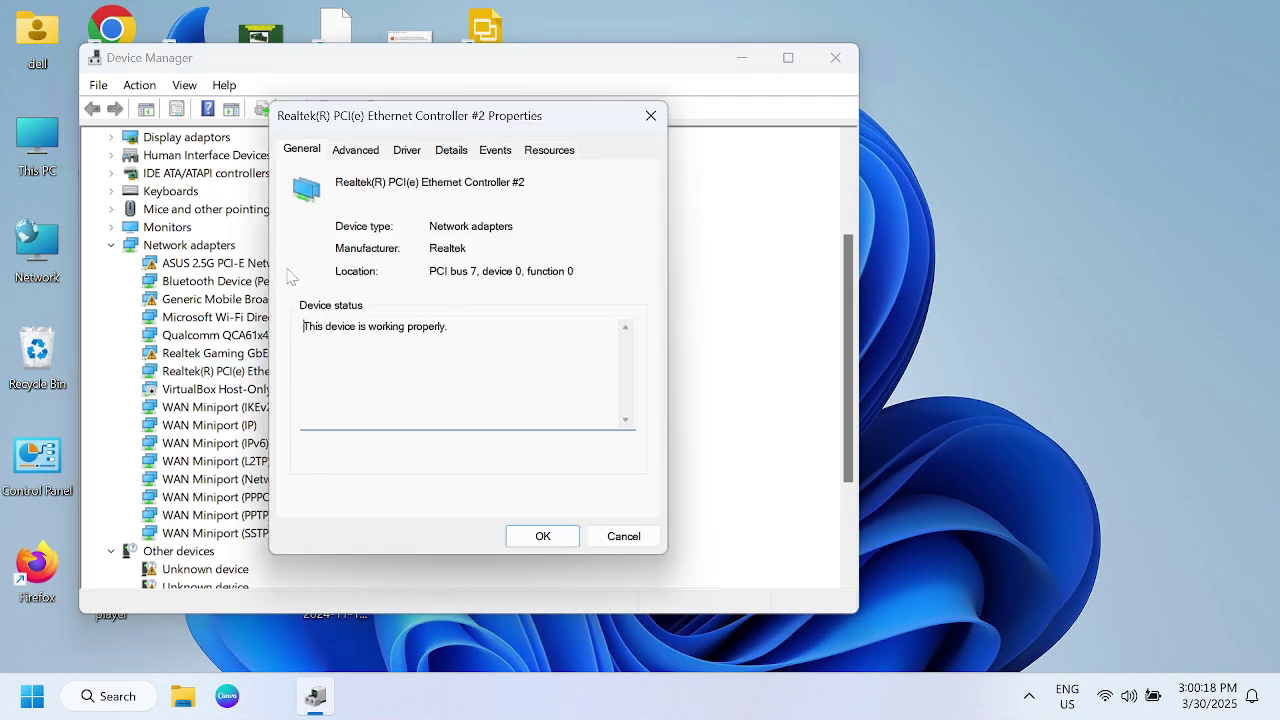
left_click(415, 153)
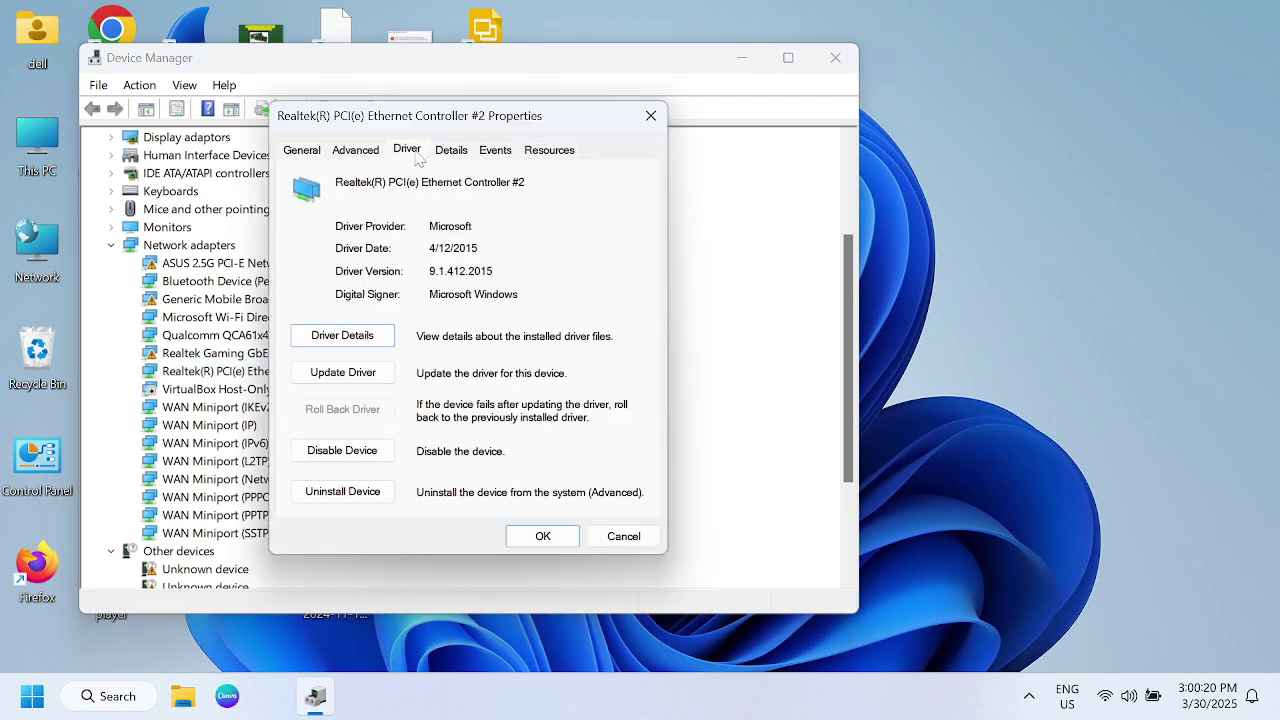
left_click(560, 539)
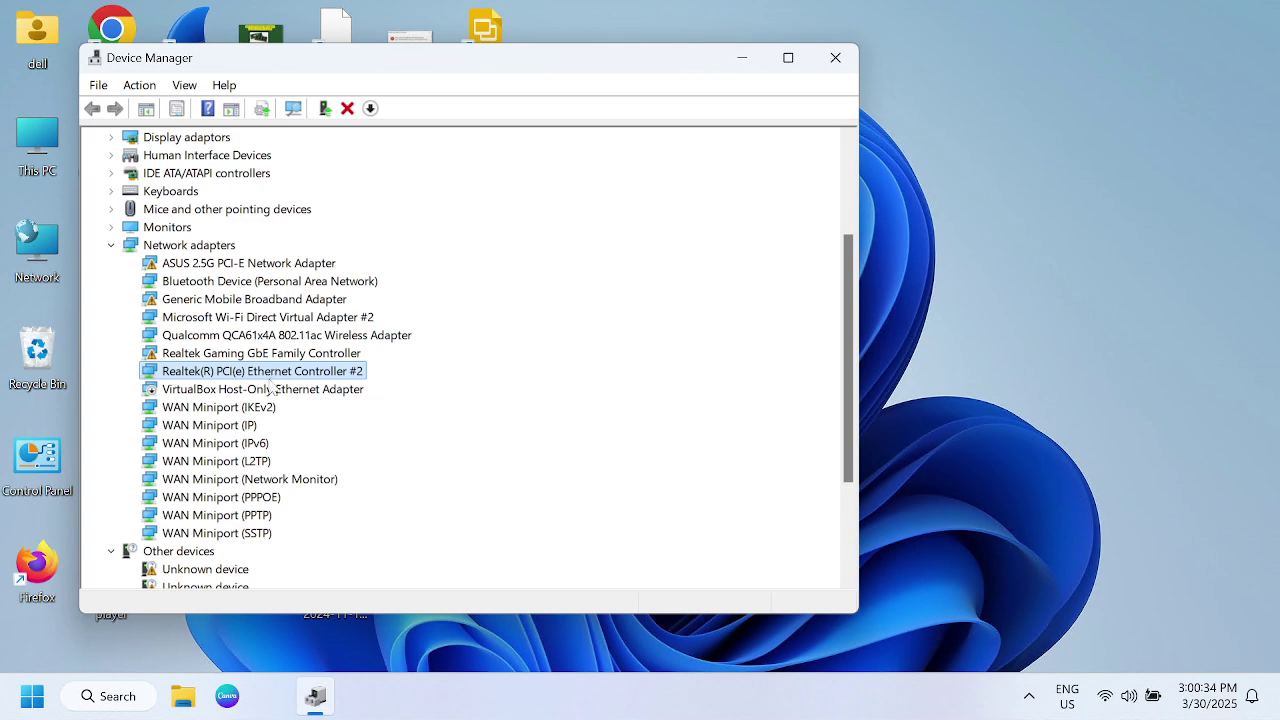
- Close Device Manager, open the Windows Update page in Settings and look through its update options
left_click(835, 57)
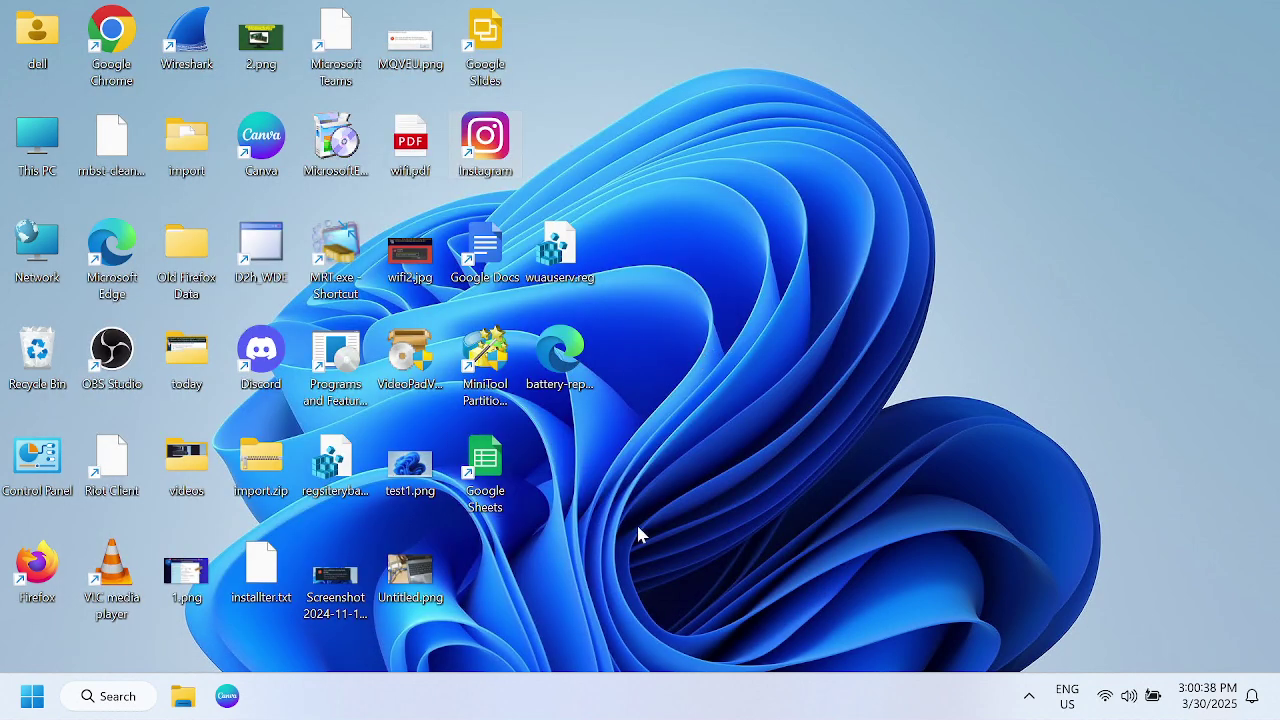
left_click(18, 700)
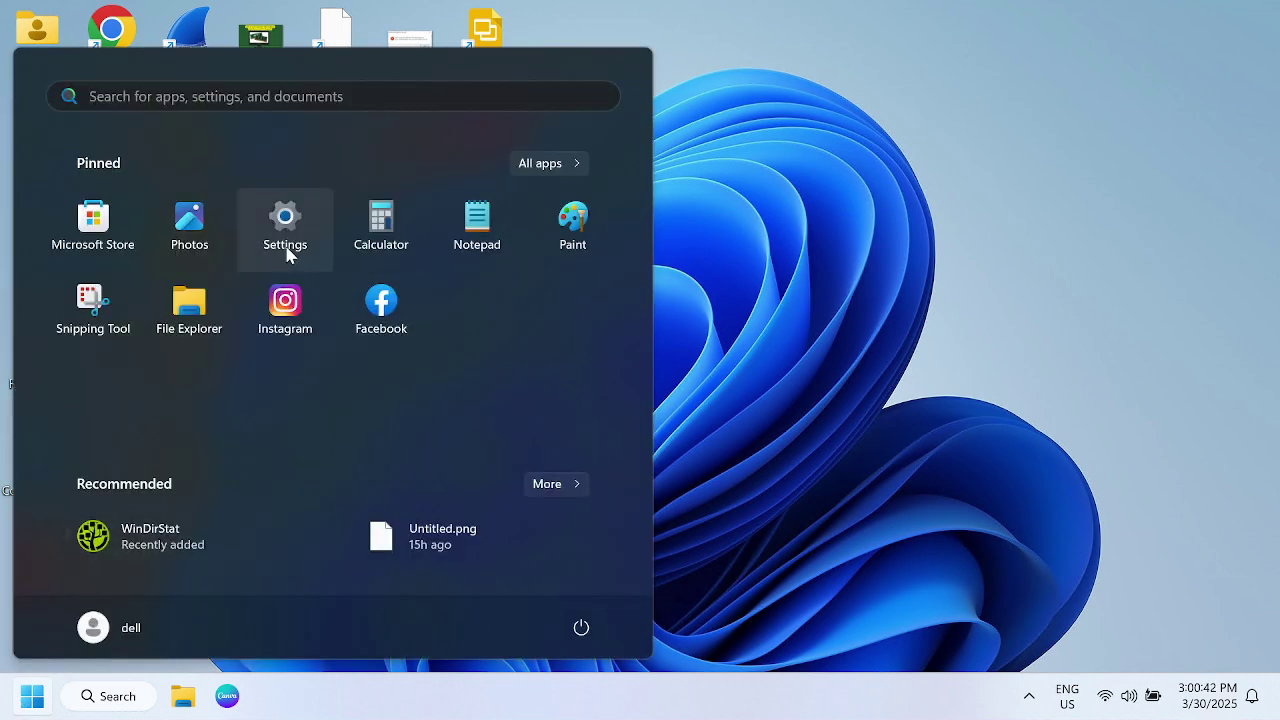
left_click(285, 225)
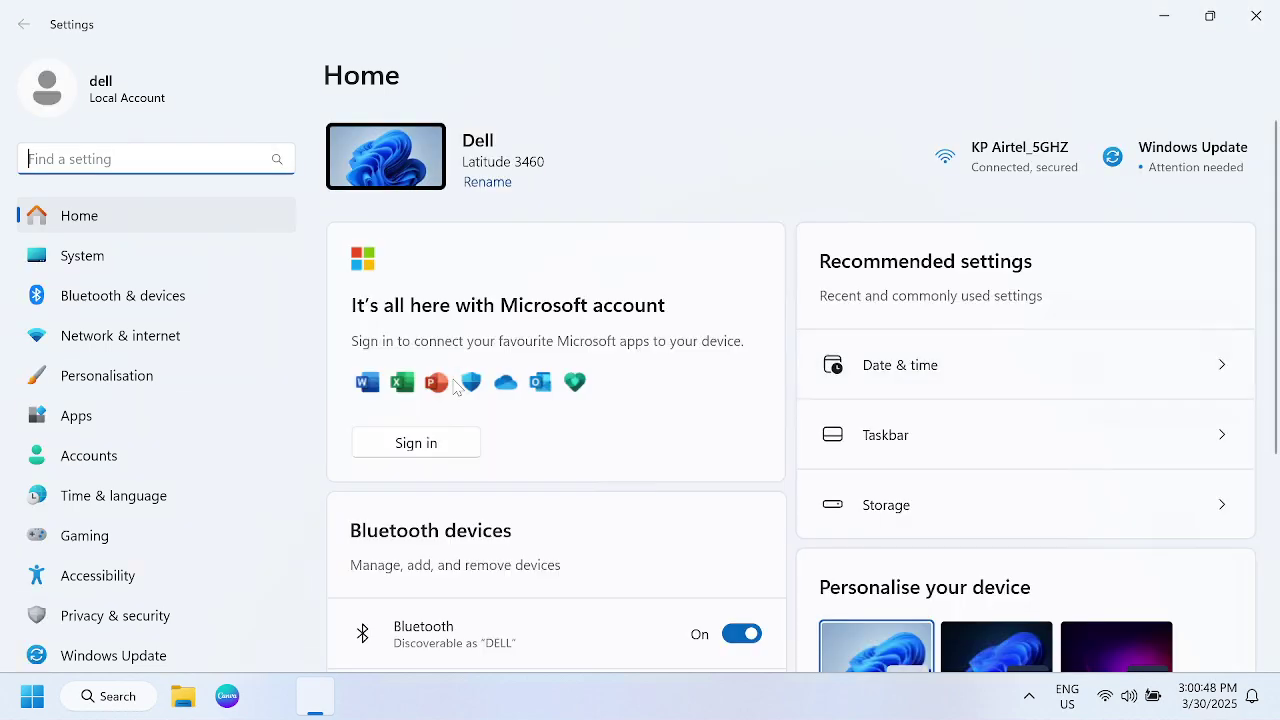
scroll(455, 385, "down", 3)
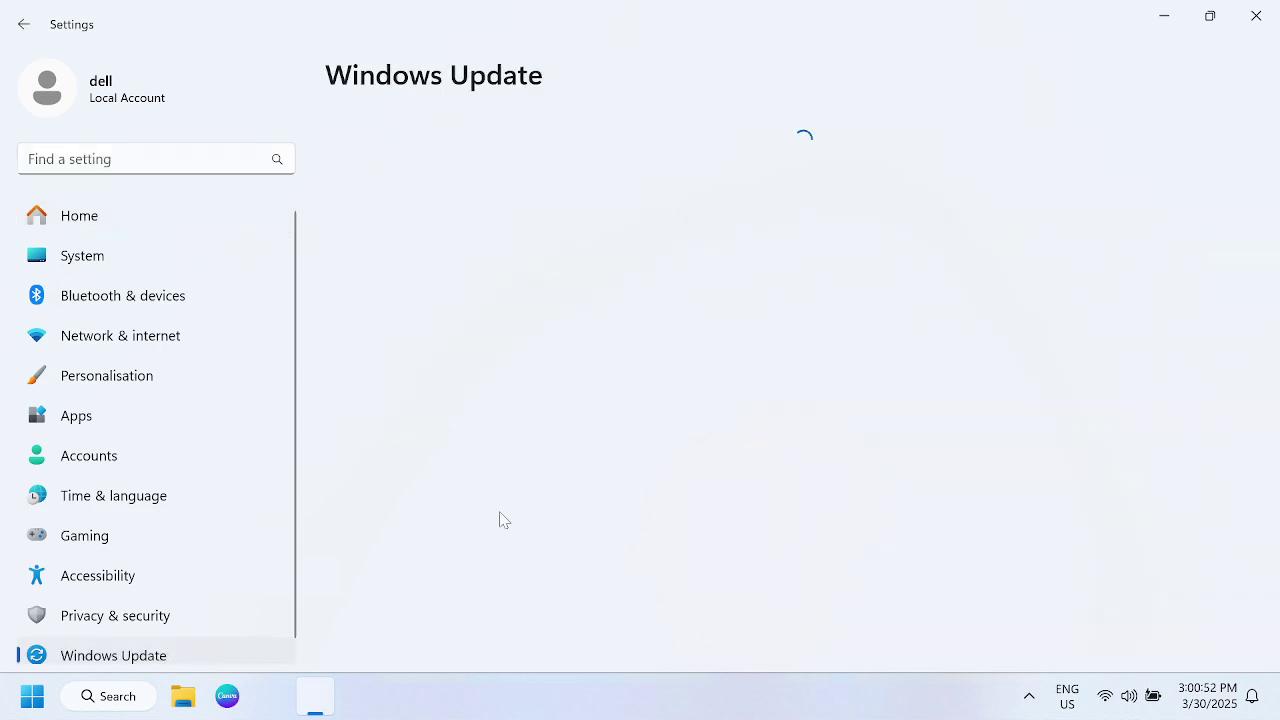
scroll(504, 520, "down", 2)
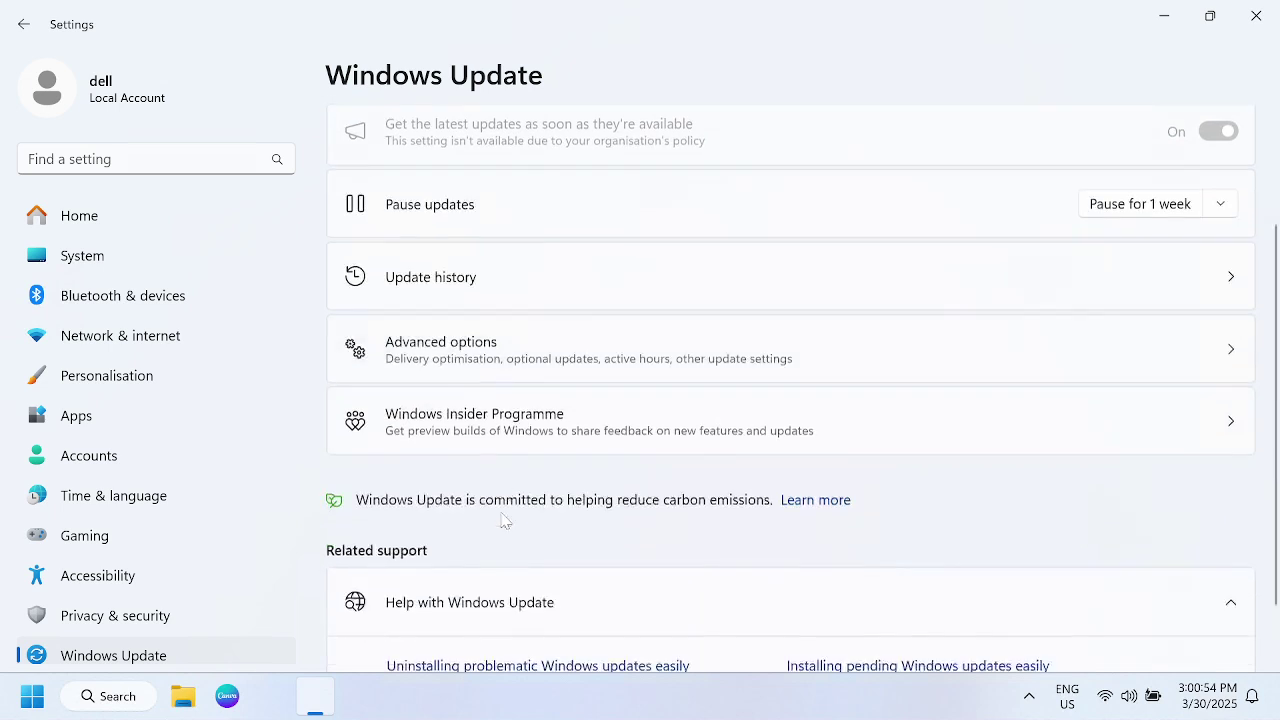
scroll(504, 520, "down", 1)
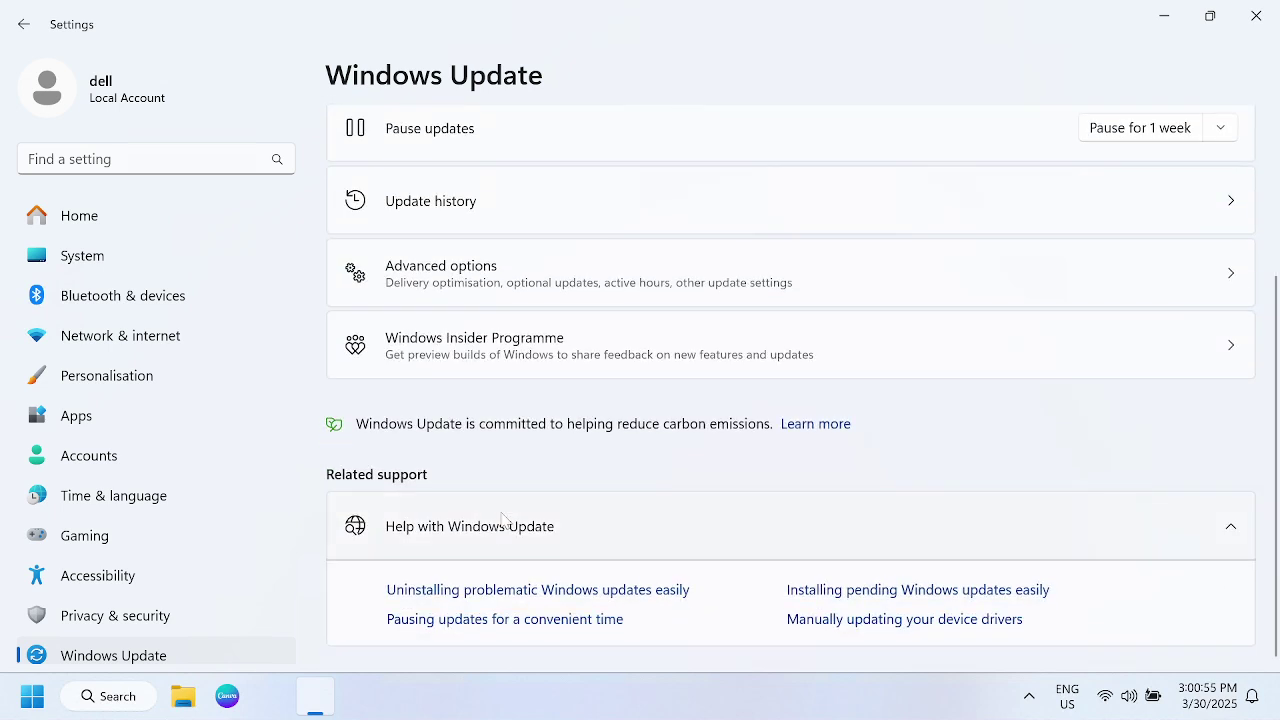
- Look into the update history, return to the Windows Update page and pause updates for 1 week
left_click(456, 218)
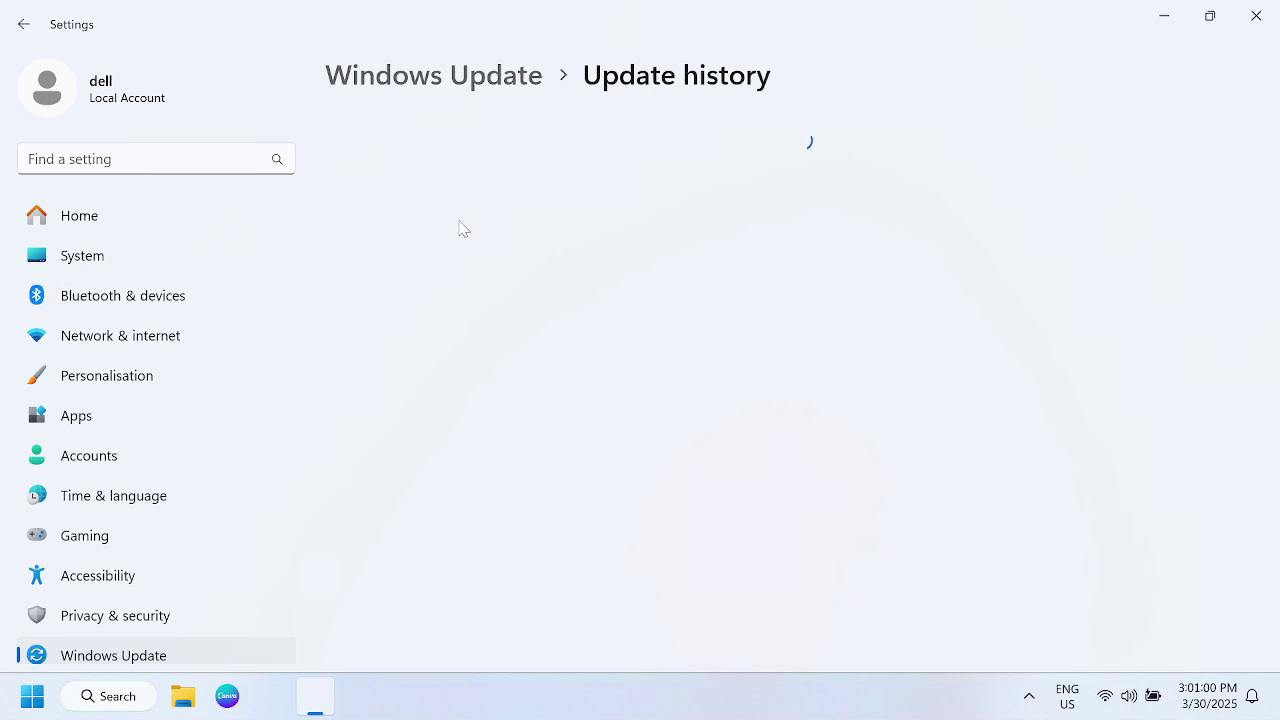
left_click(40, 38)
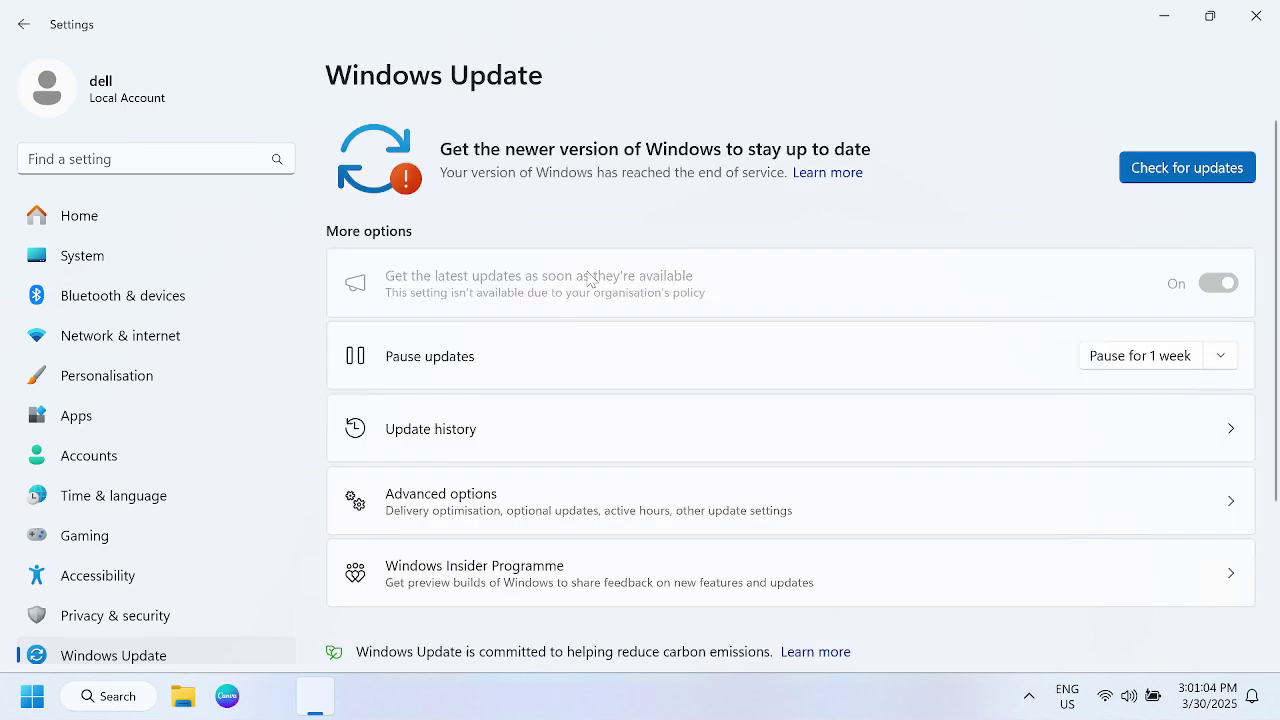
left_click(1150, 362)
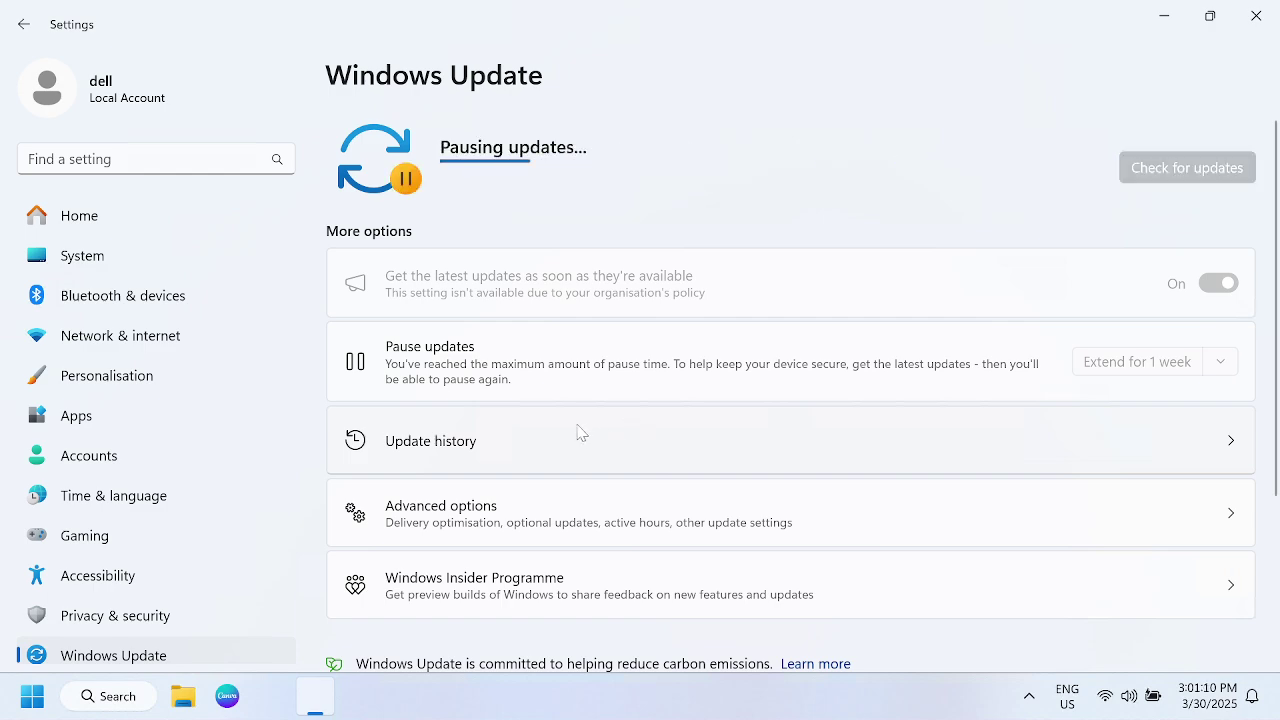
- Uninstall Update for Microsoft Windows (KB5044033) through the update history and minimize the Settings window
scroll(577, 434, "down", 3)
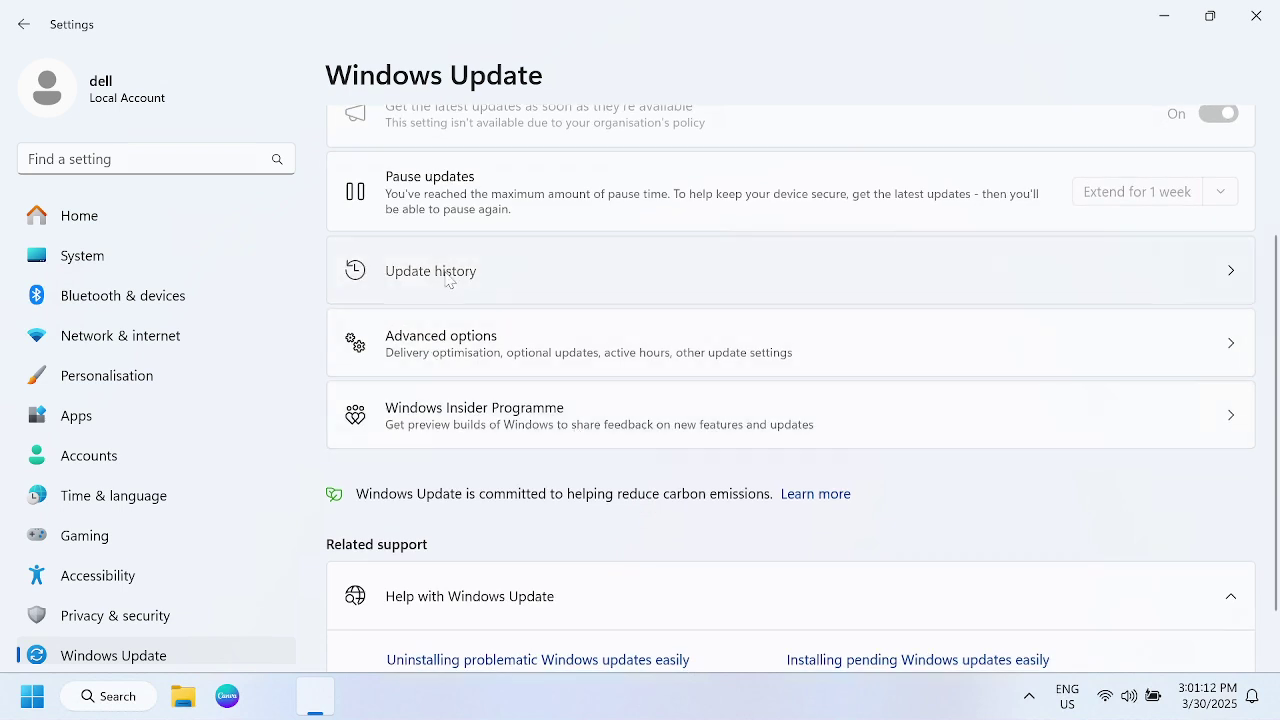
left_click(450, 276)
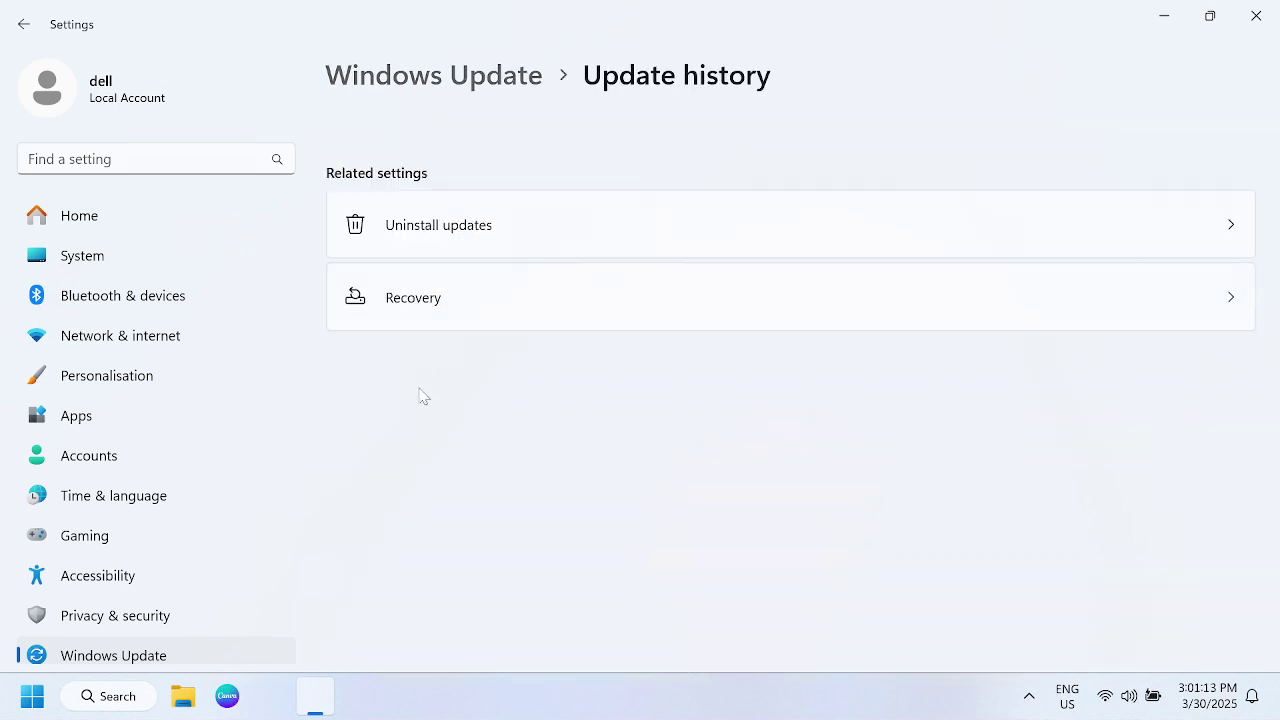
left_click(503, 242)
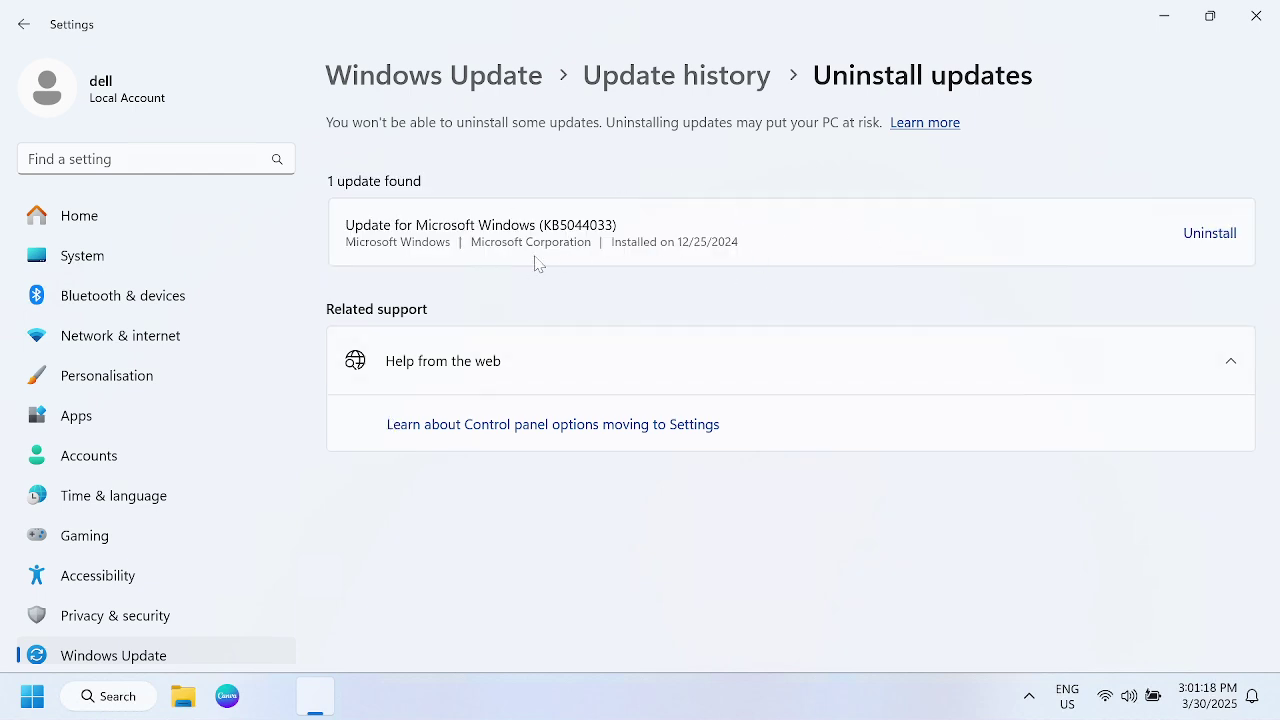
left_click(1205, 240)
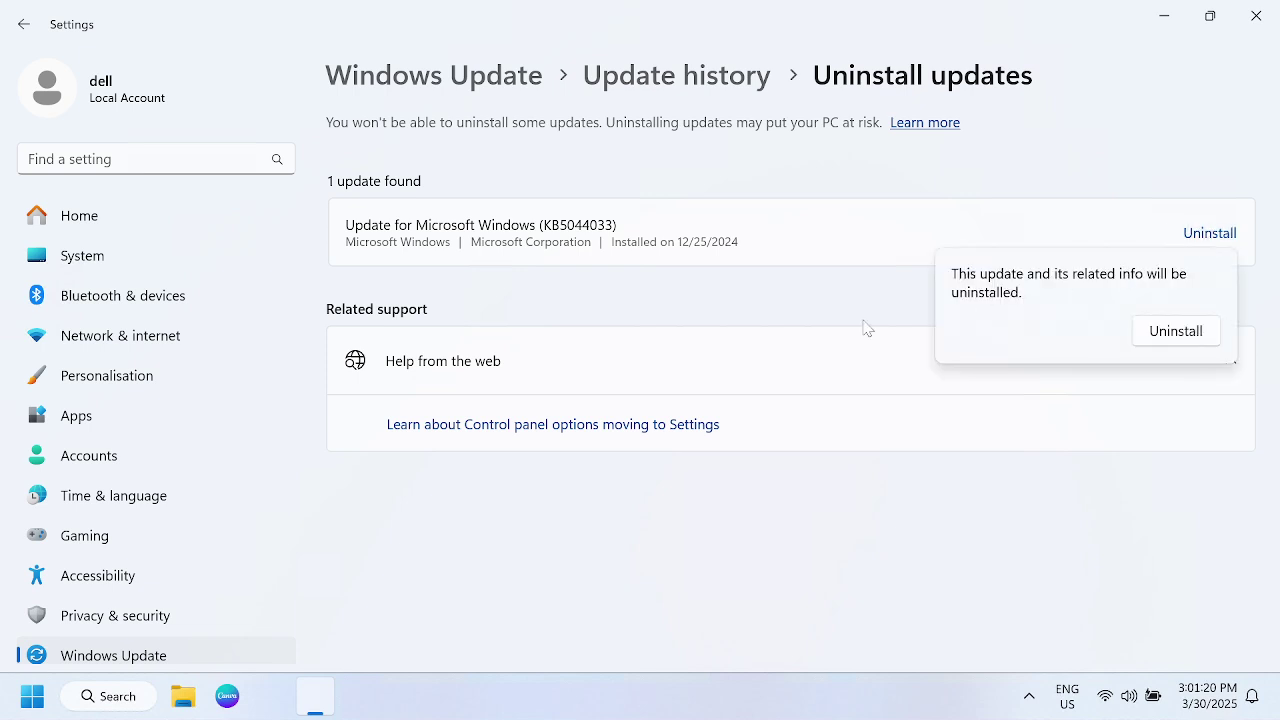
left_click(1182, 334)
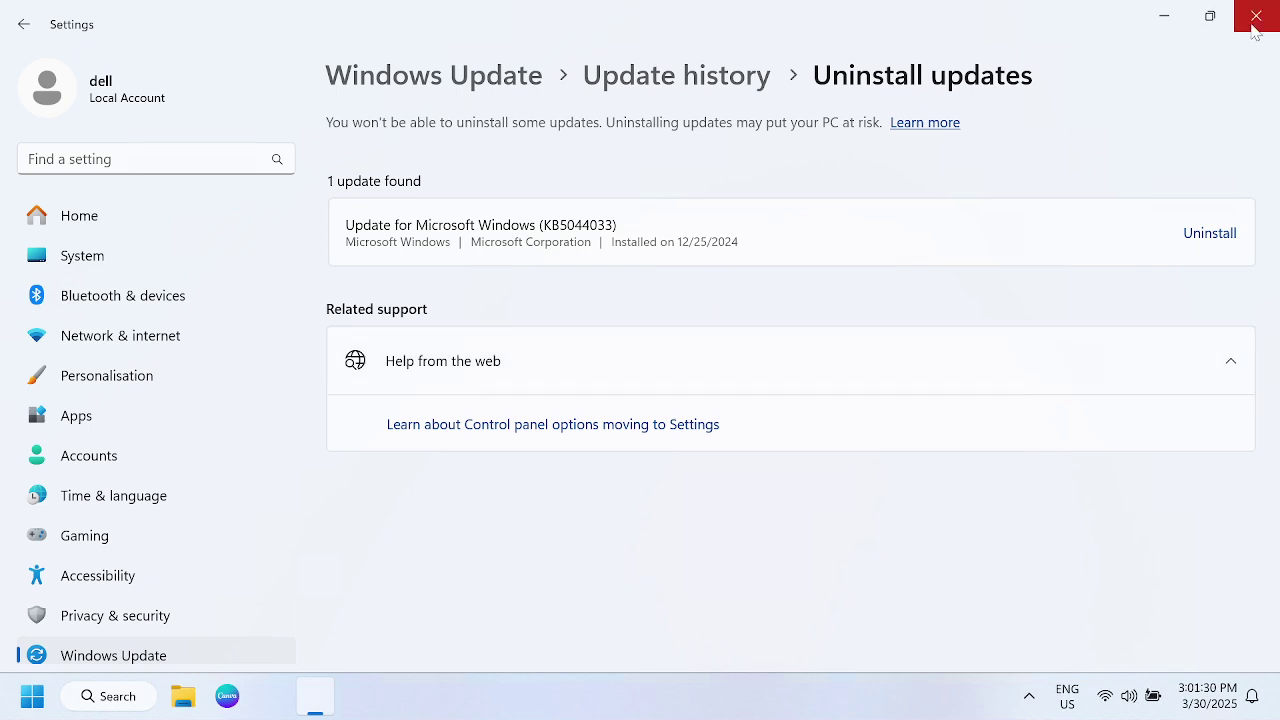
left_click(1166, 28)
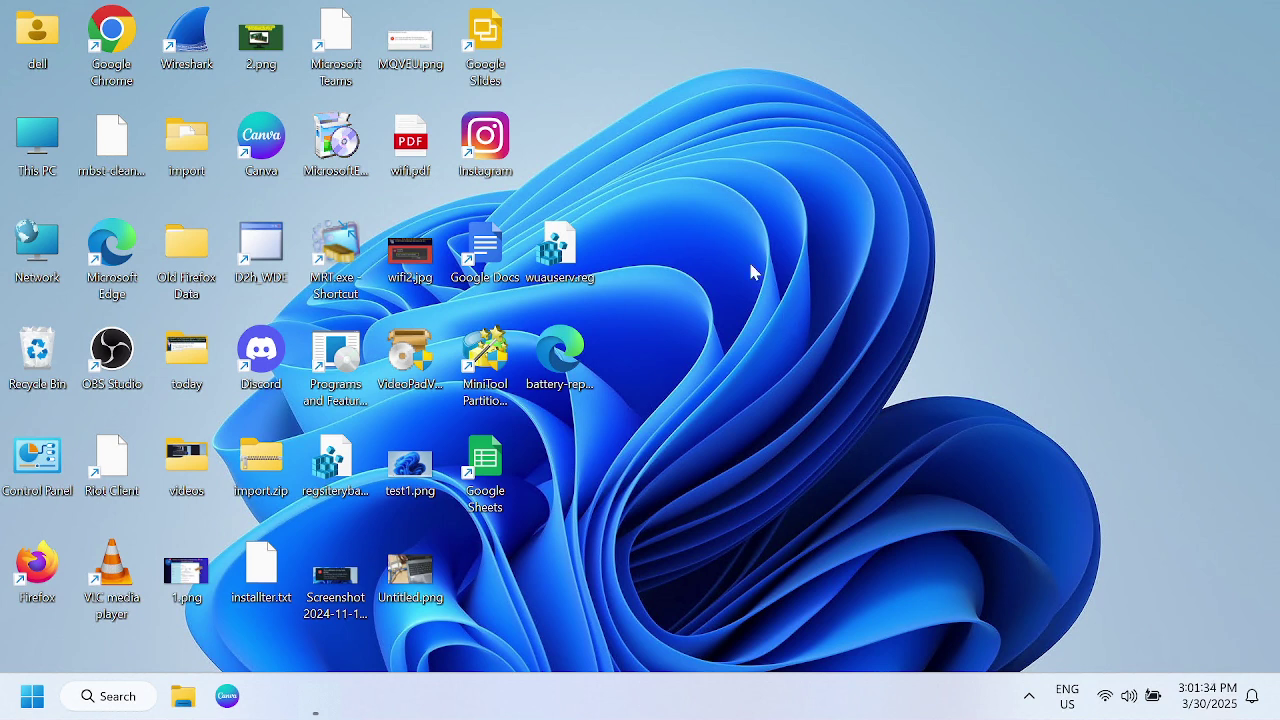